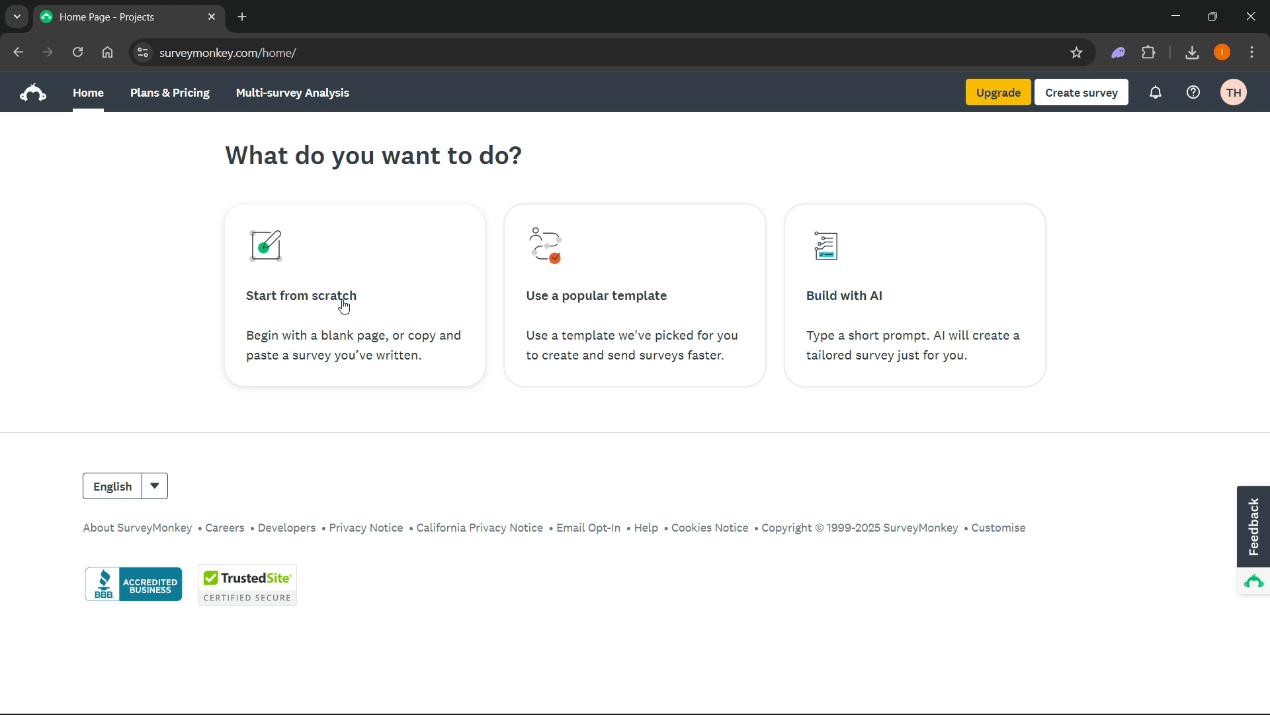
Step: Start a survey from scratch and save its title as "Sports" with center alignment
click(323, 322)
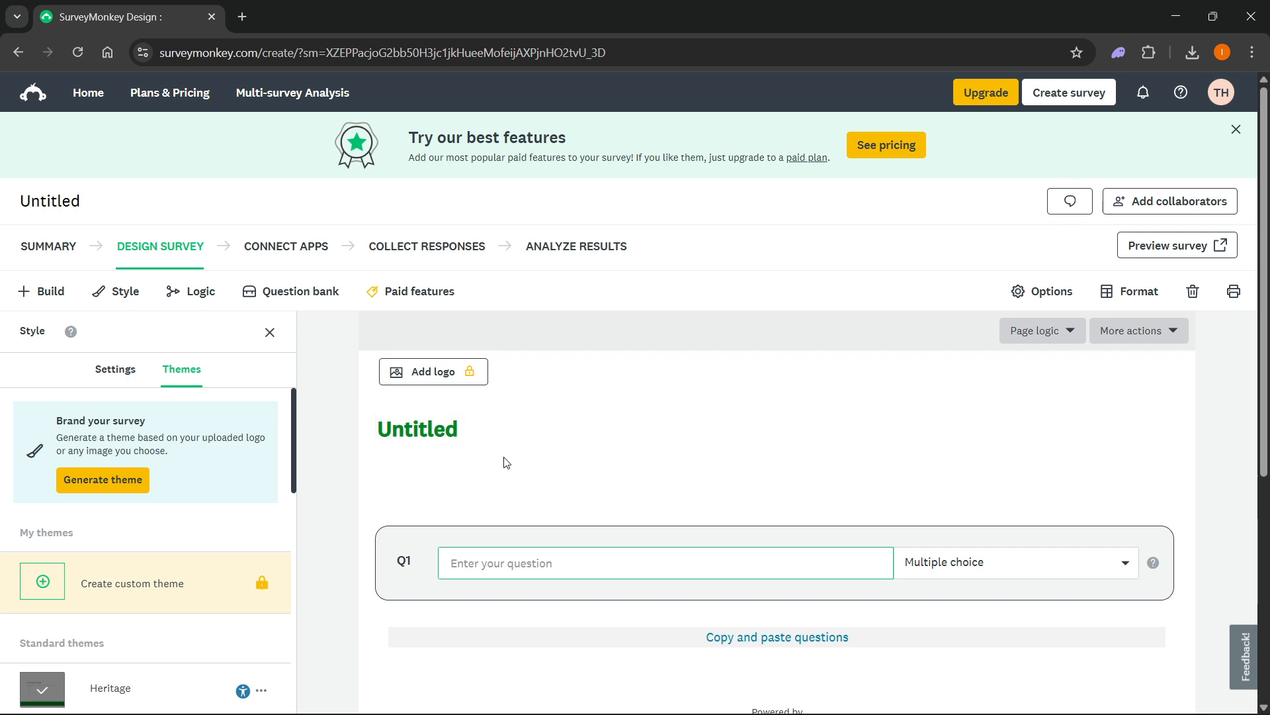
scroll(314, 388, down, 1)
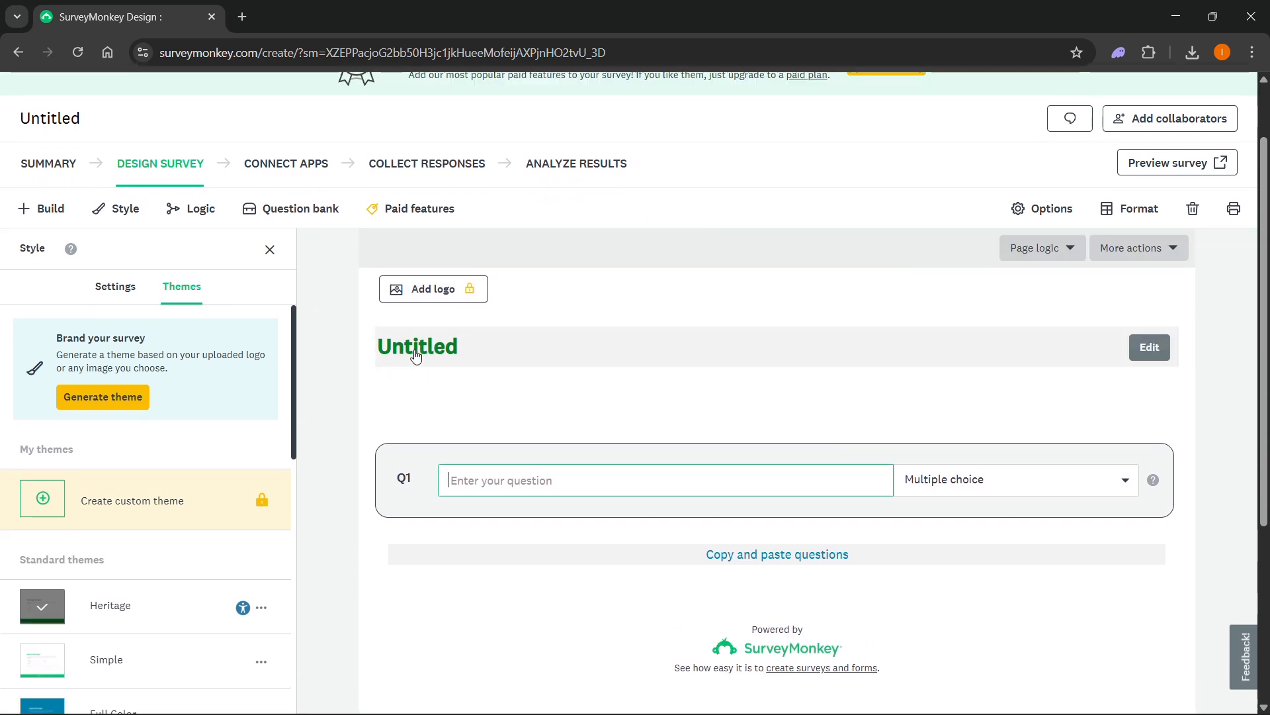
click(428, 351)
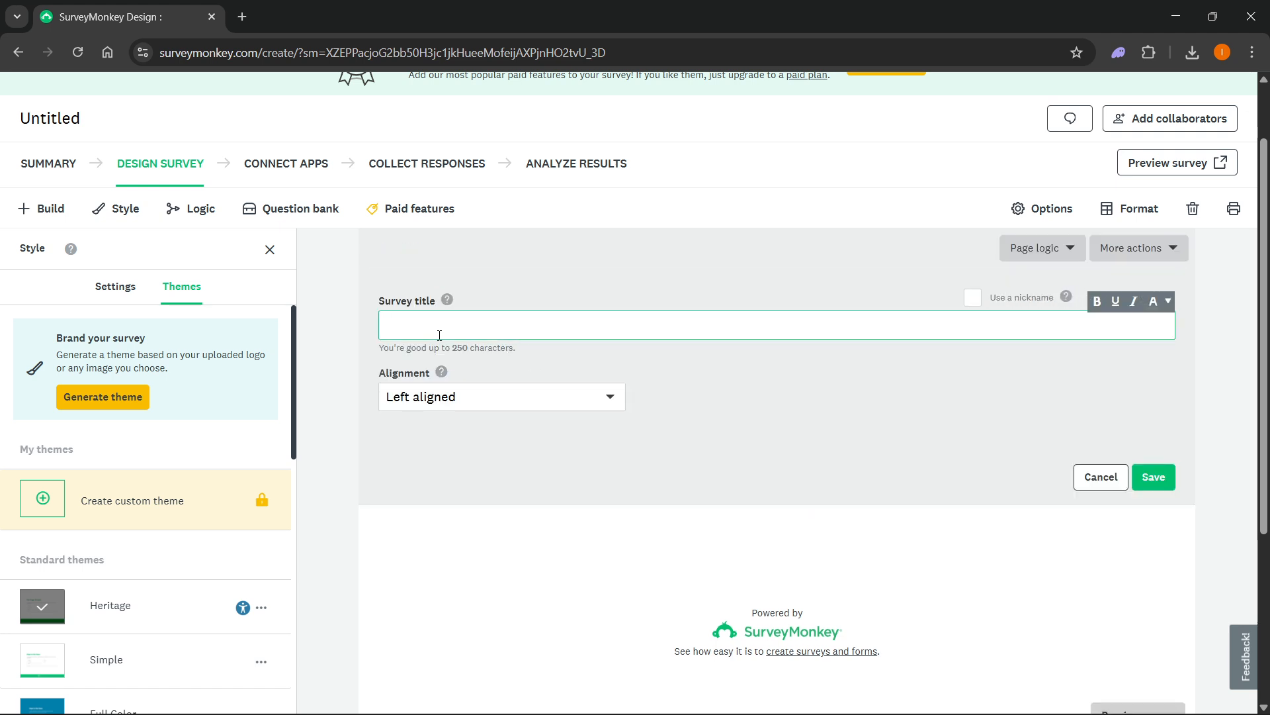
scroll(440, 335, up, 1)
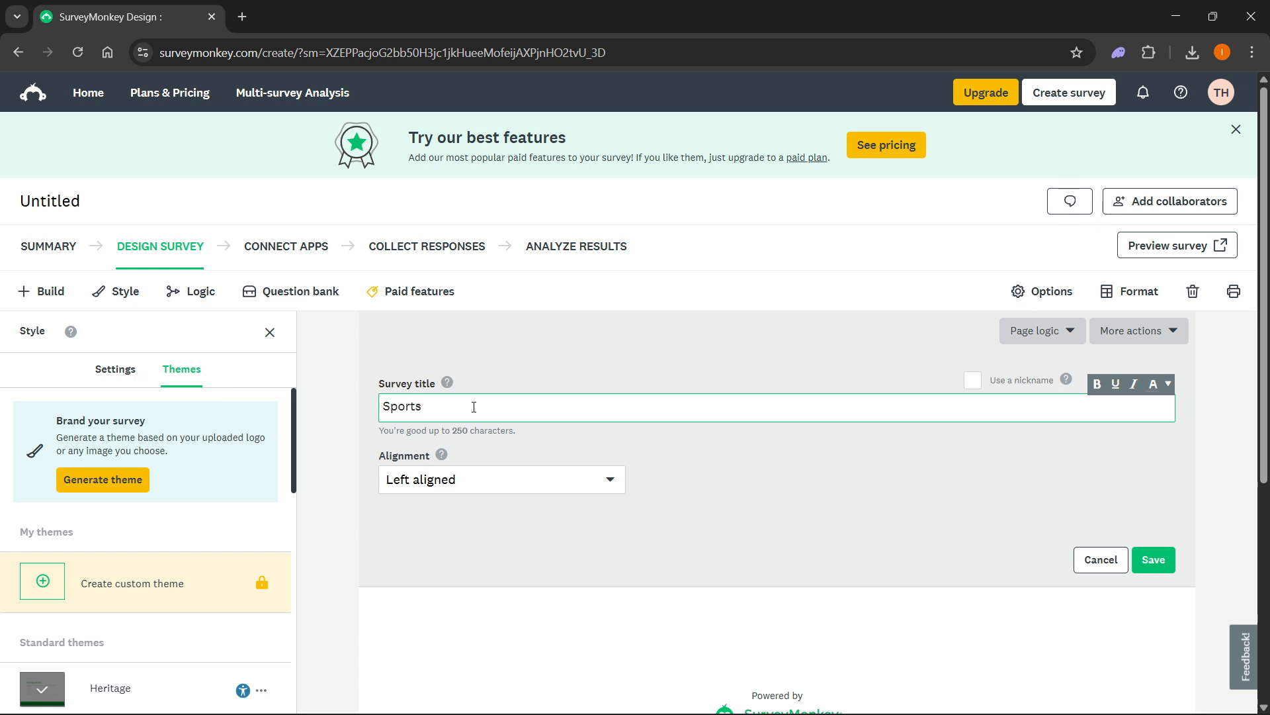
click(523, 479)
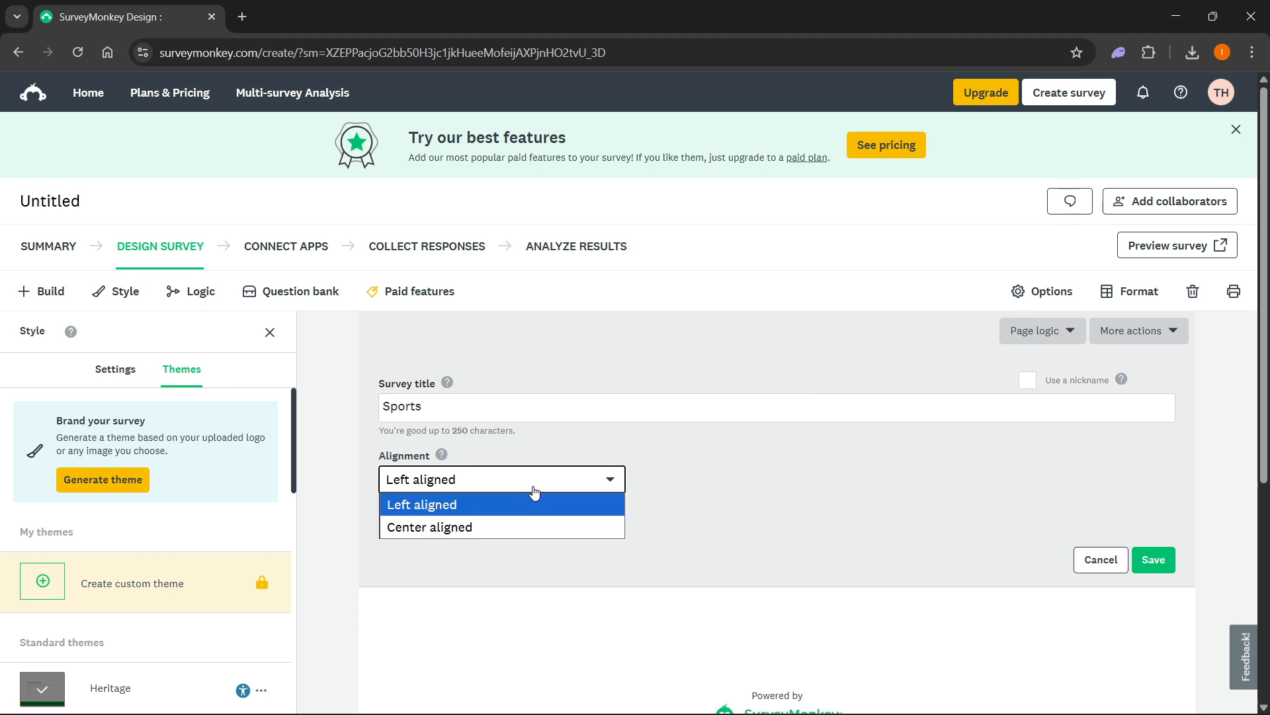
click(427, 528)
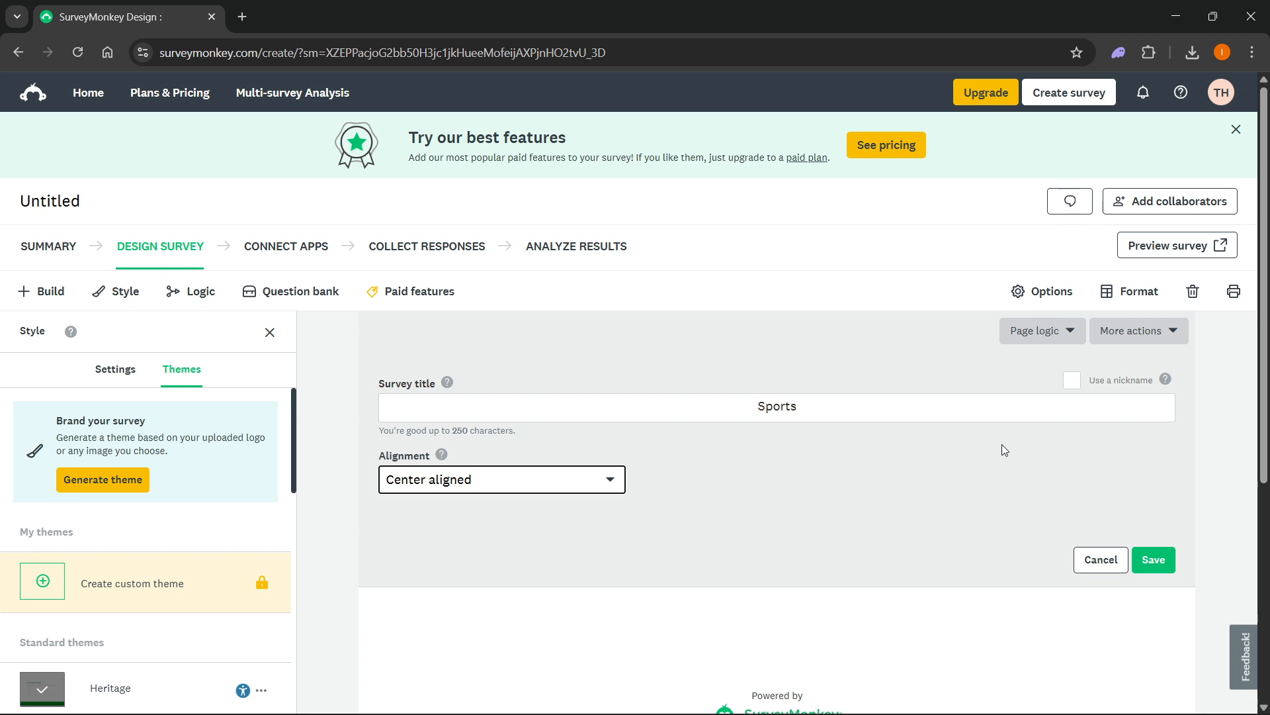
click(1166, 560)
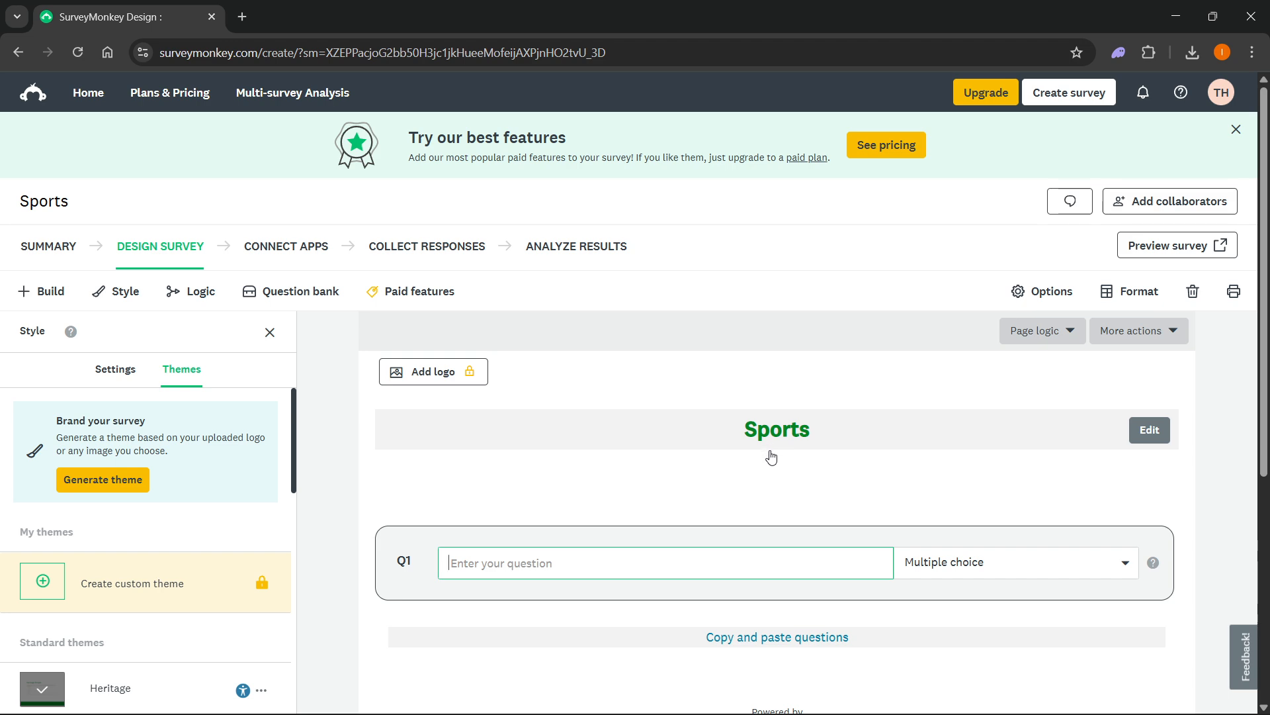
Step: Enter "What's your favorite sport?" as the text of the first question
scroll(748, 454, down, 1)
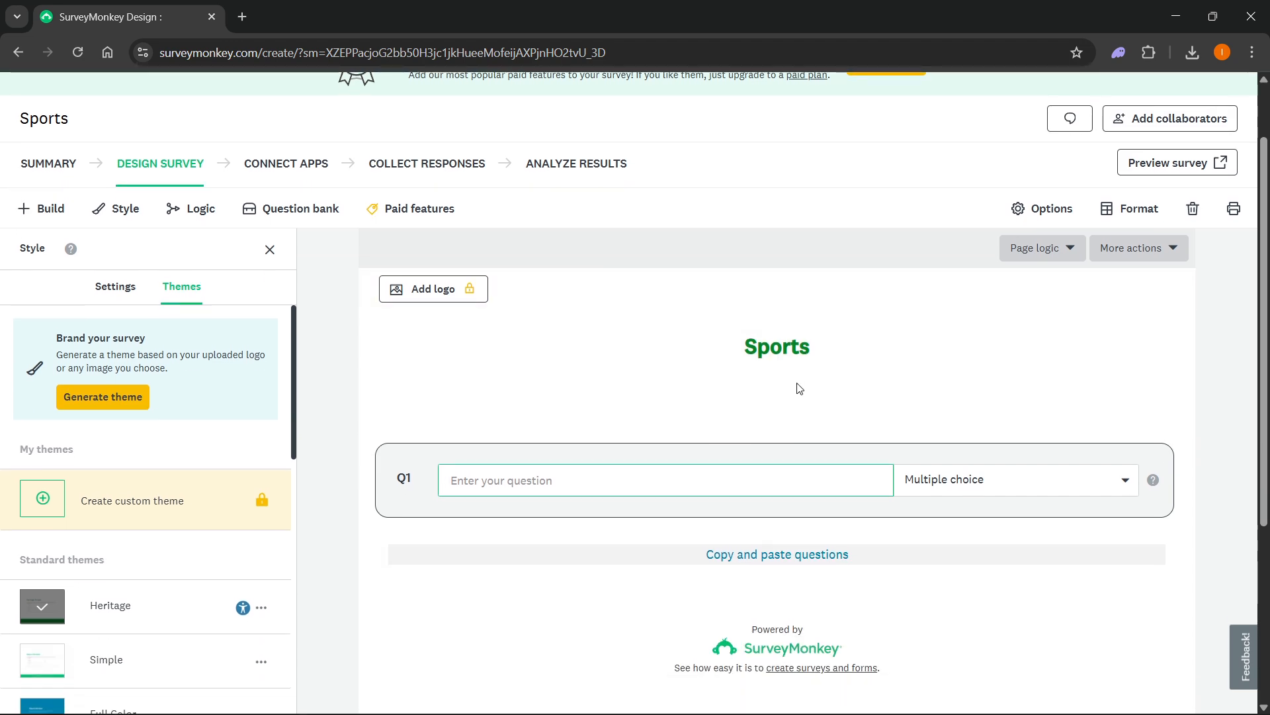
scroll(797, 391, down, 1)
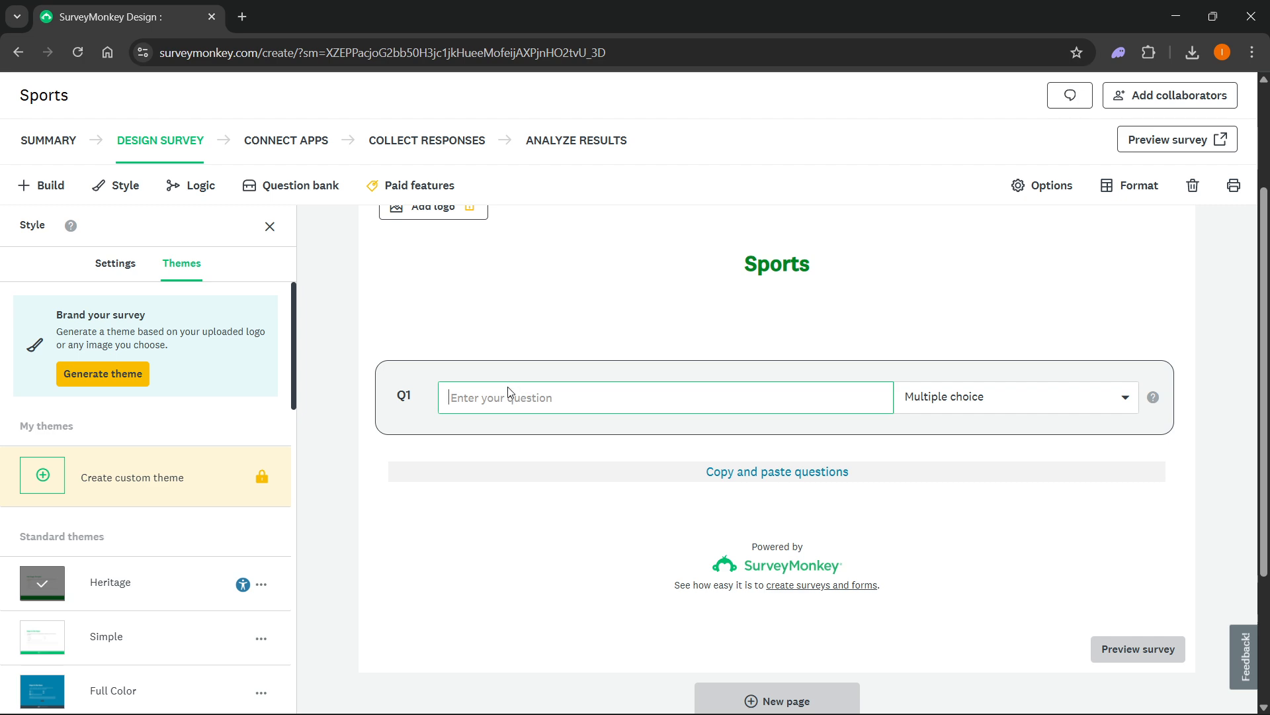
text(What+s y)
key(BackSpace)
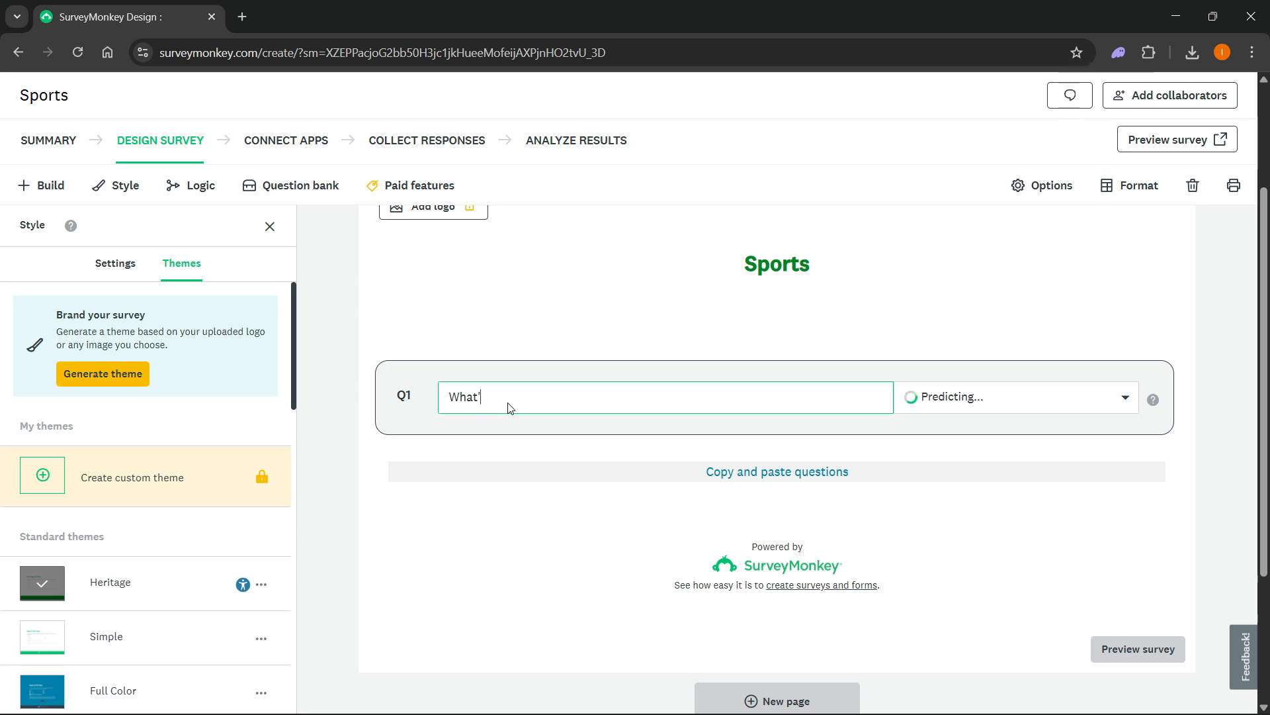
text('s your favorite sport?)
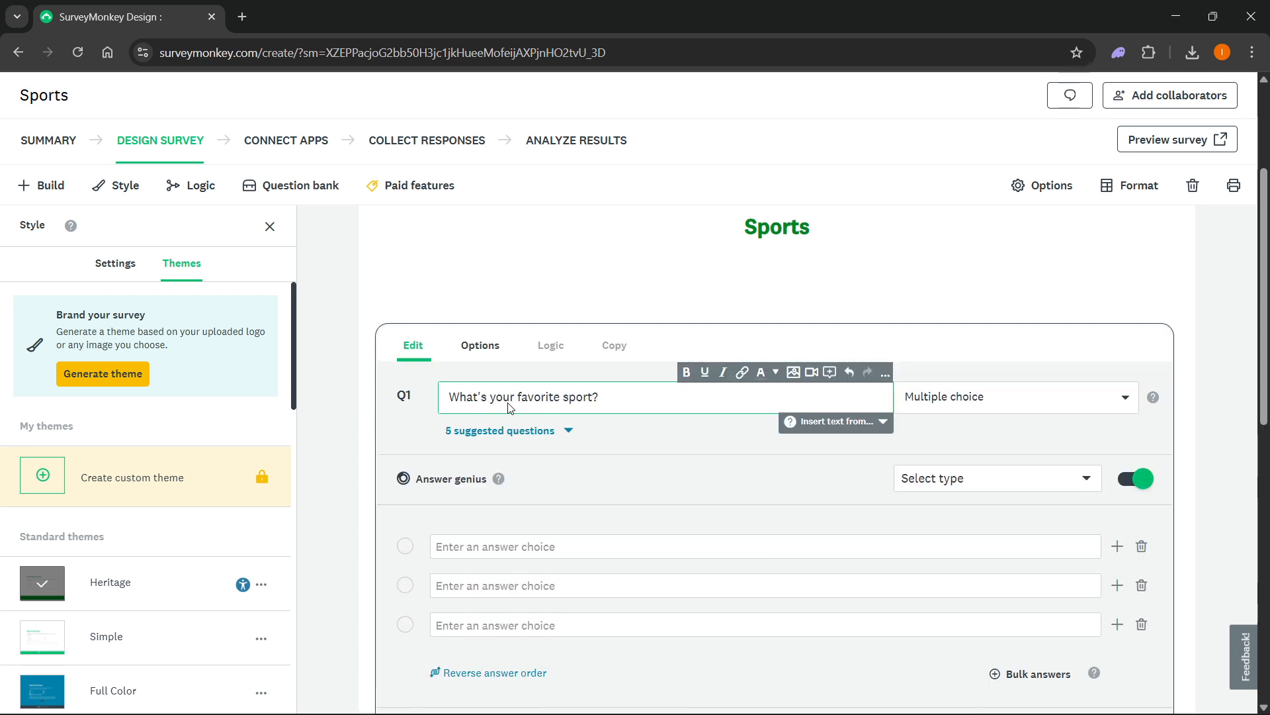
Step: Look through the question types available for the first question without changing its type
scroll(988, 405, down, 1)
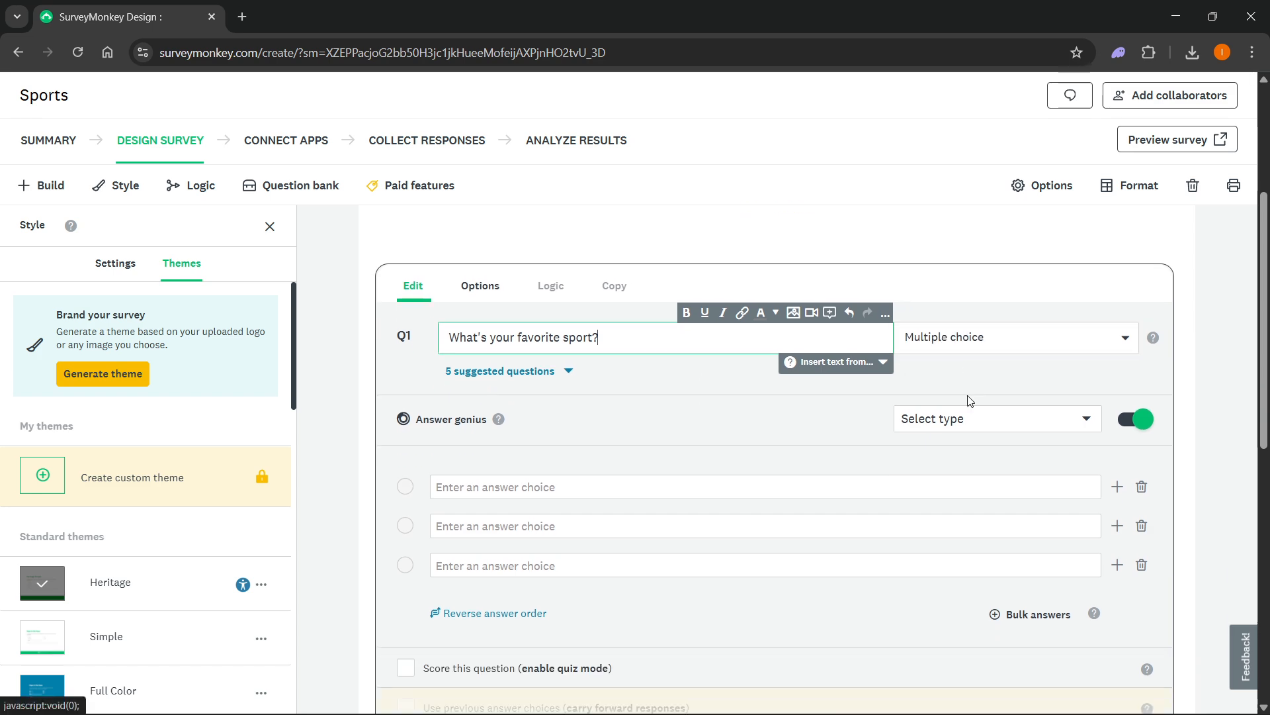
click(993, 317)
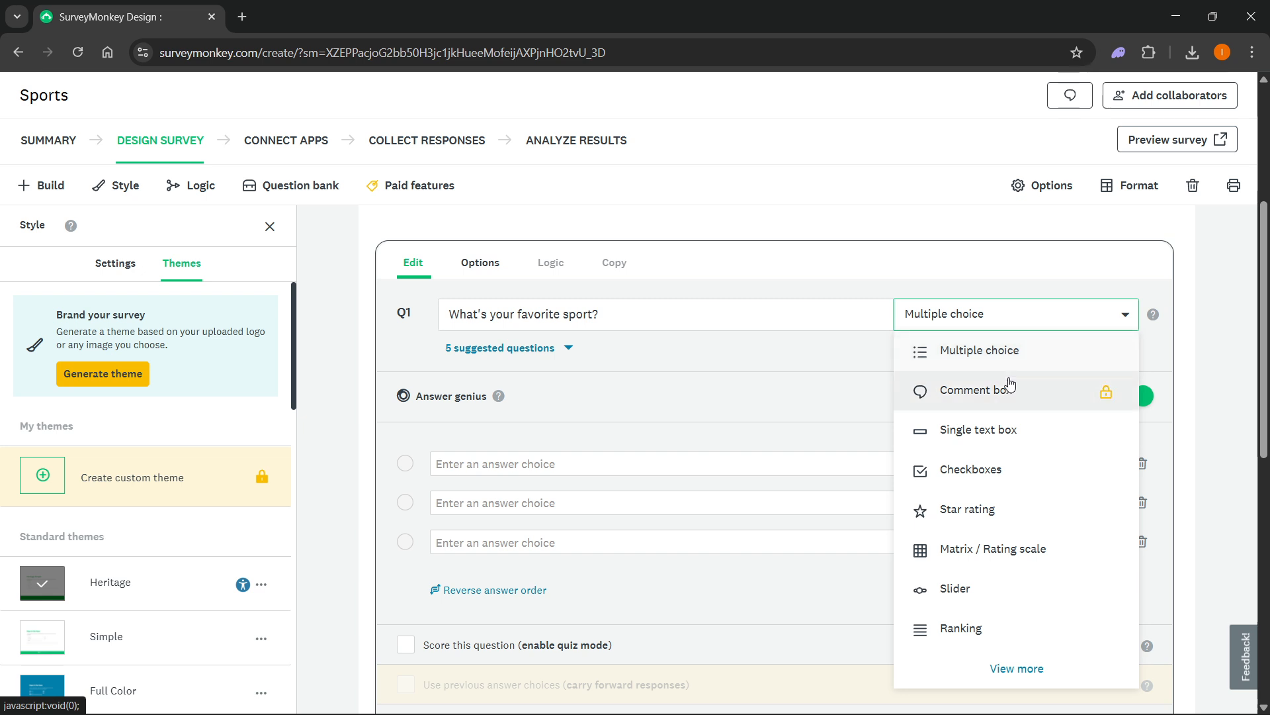
scroll(999, 390, down, 1)
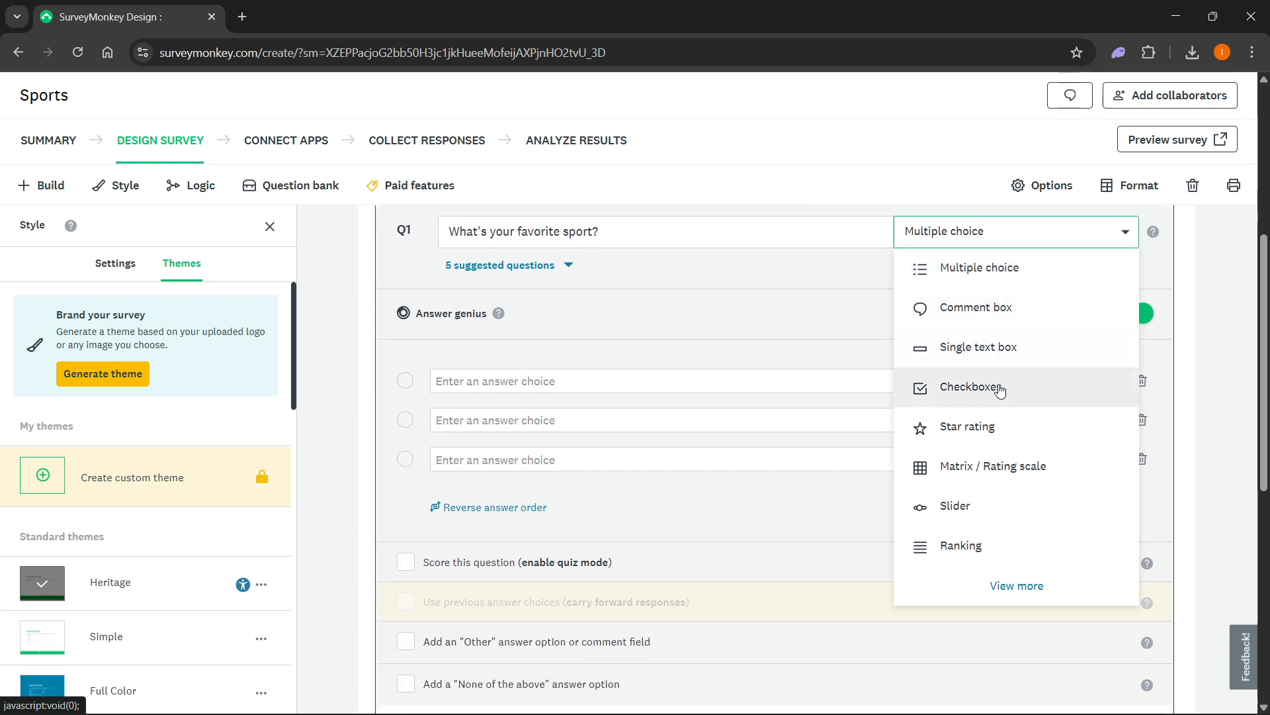
click(841, 321)
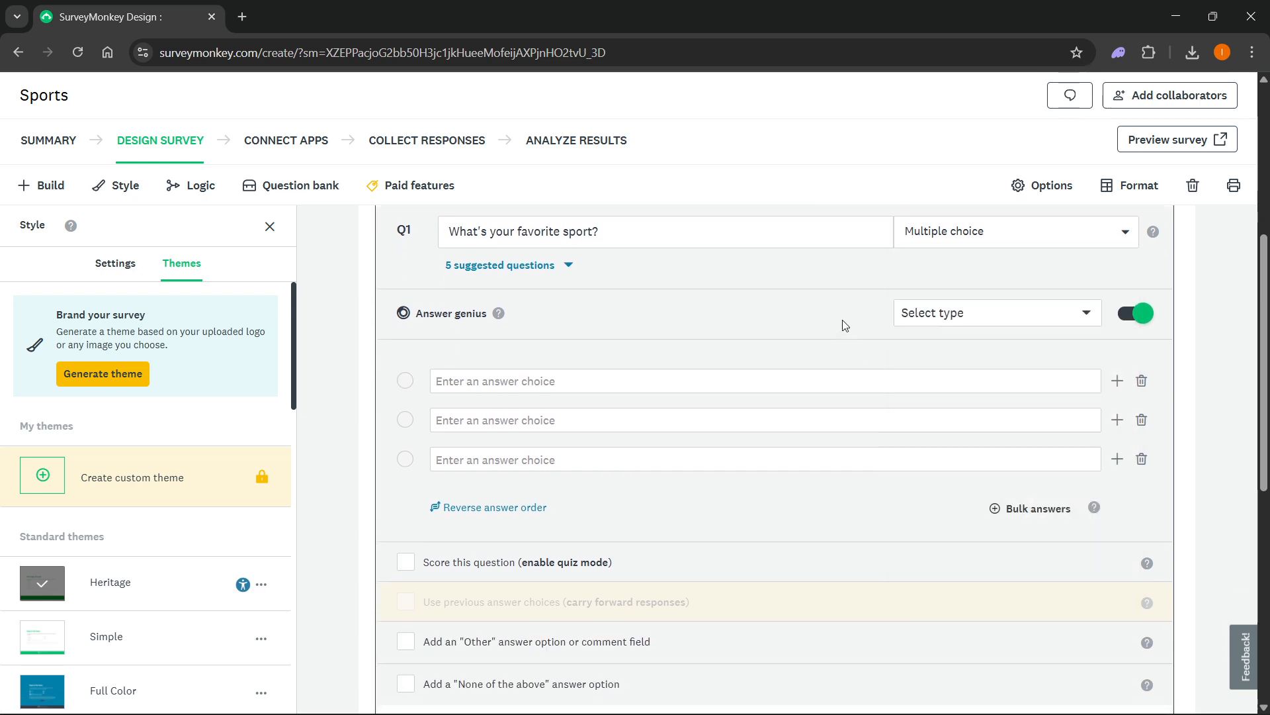
Step: Enter Basketball, Football and Volleyball as the question's answer choices and remove the extra blank choice
scroll(843, 319, up, 1)
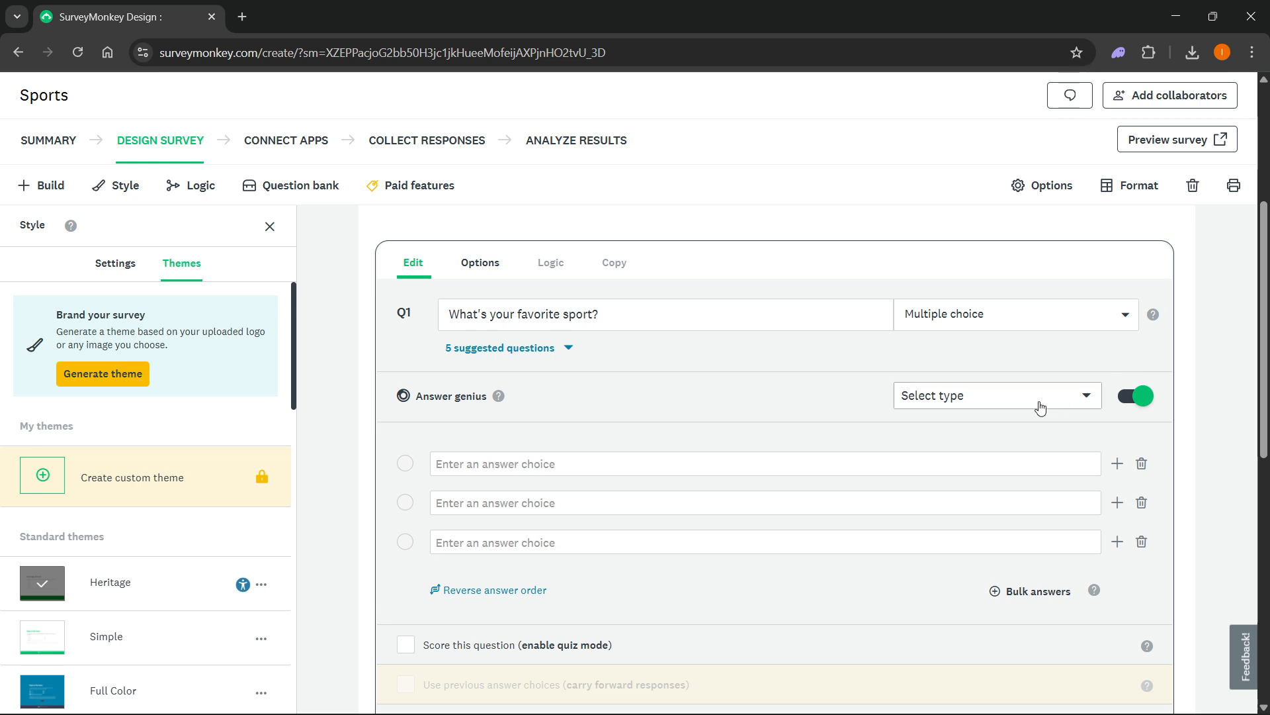
click(669, 471)
text(Basketball)
key(Tab)
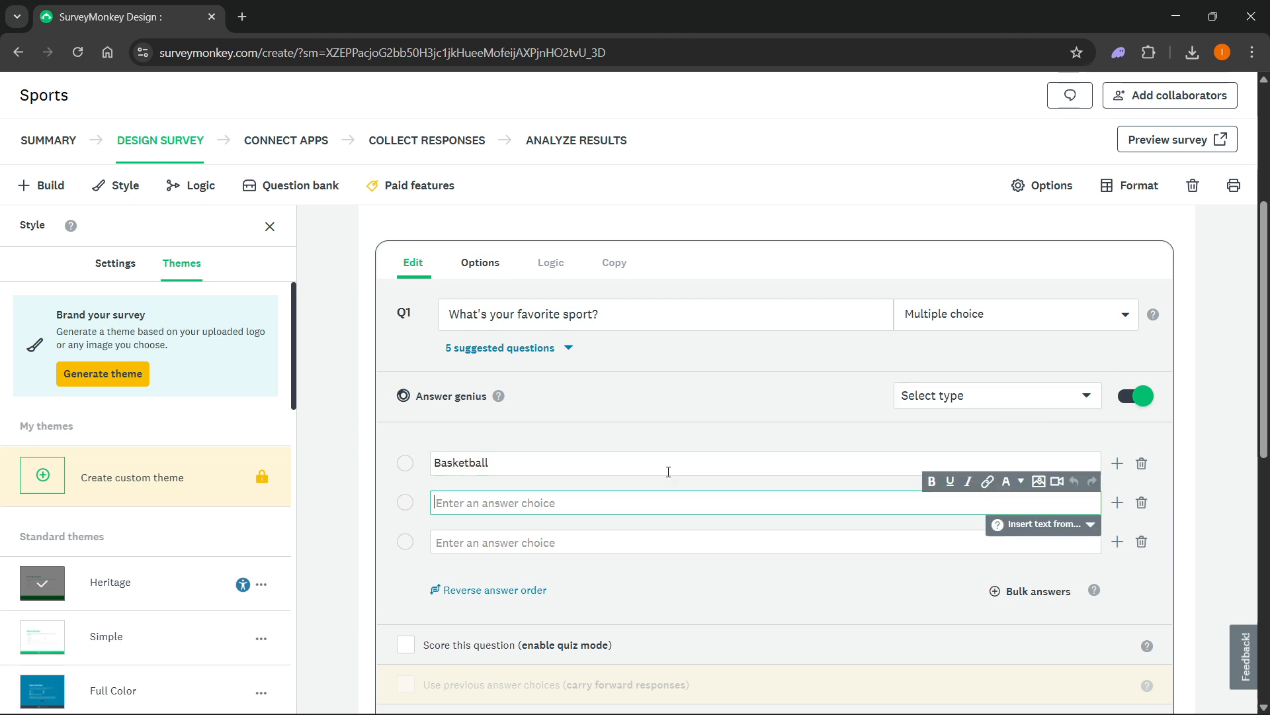
text(Football)
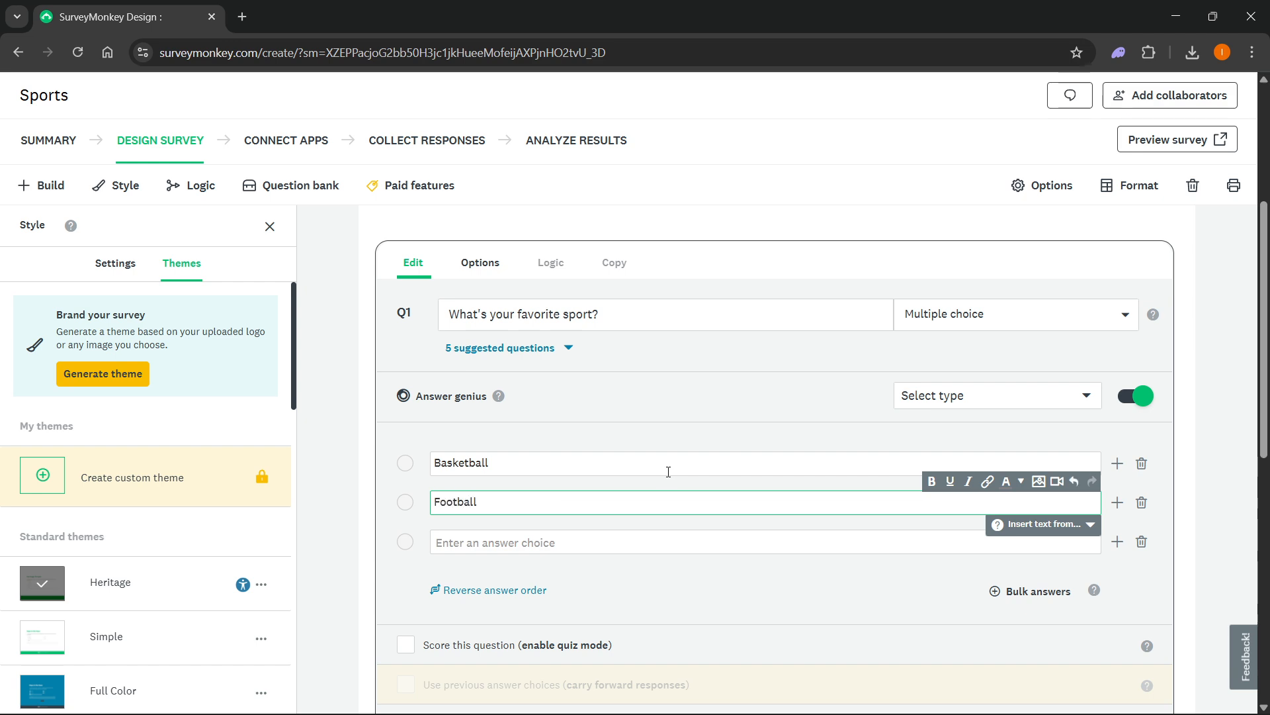
key(Tab)
text(Volleyball)
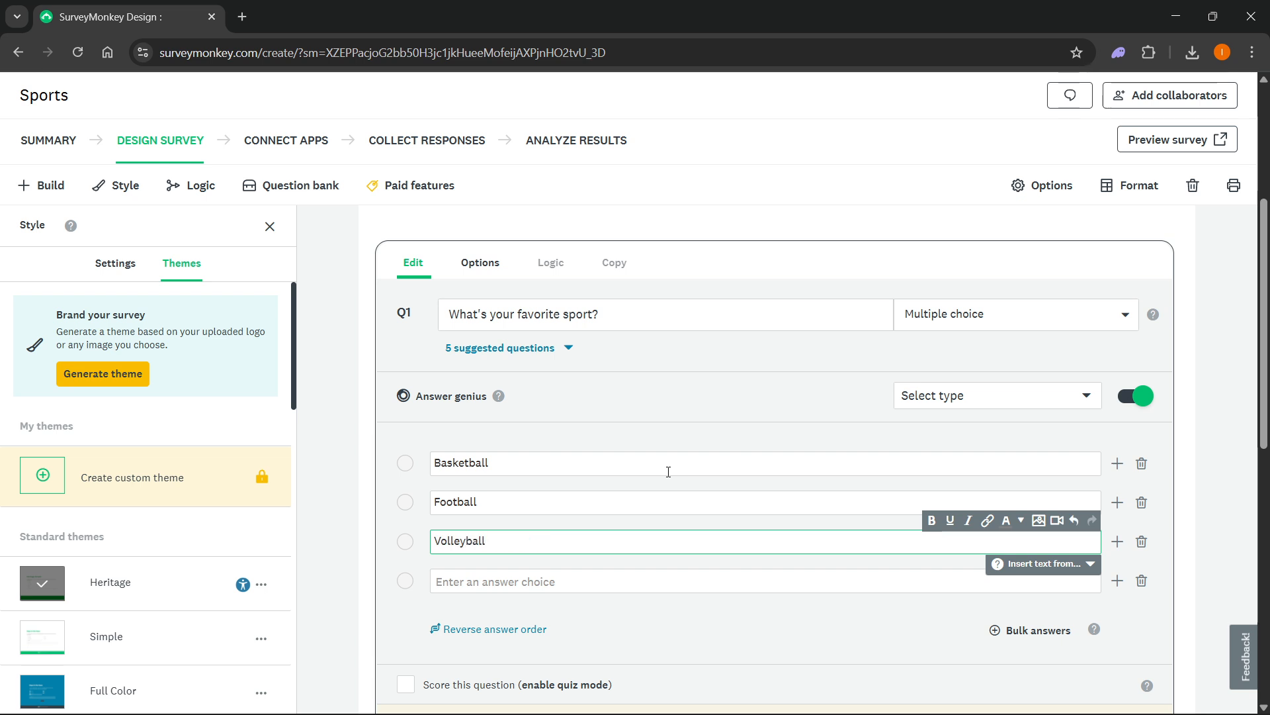
click(1146, 581)
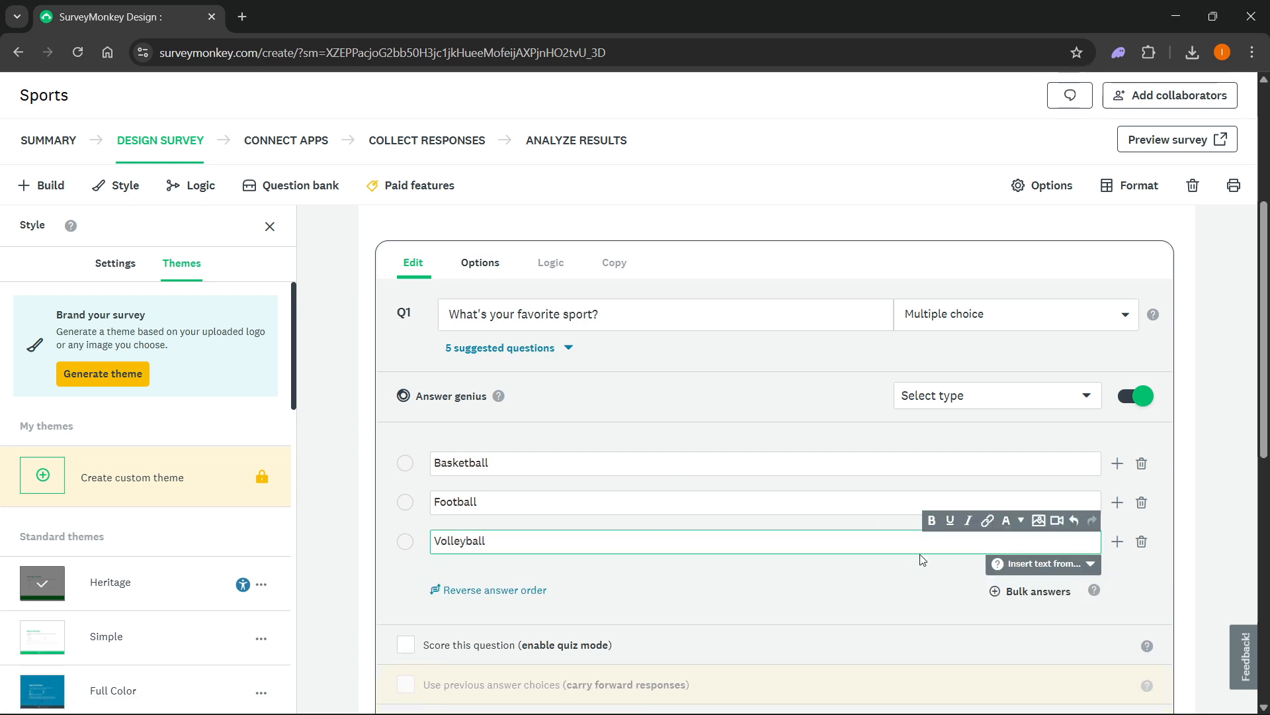
scroll(679, 463, down, 1)
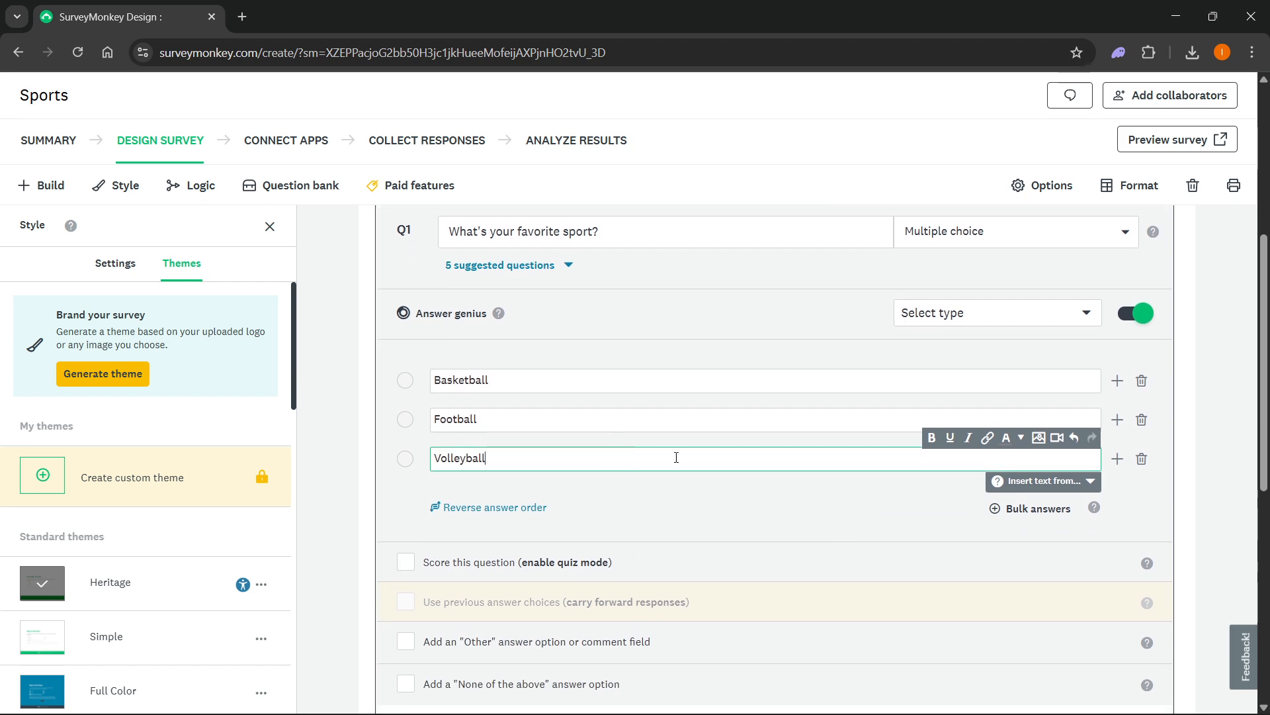
click(1120, 458)
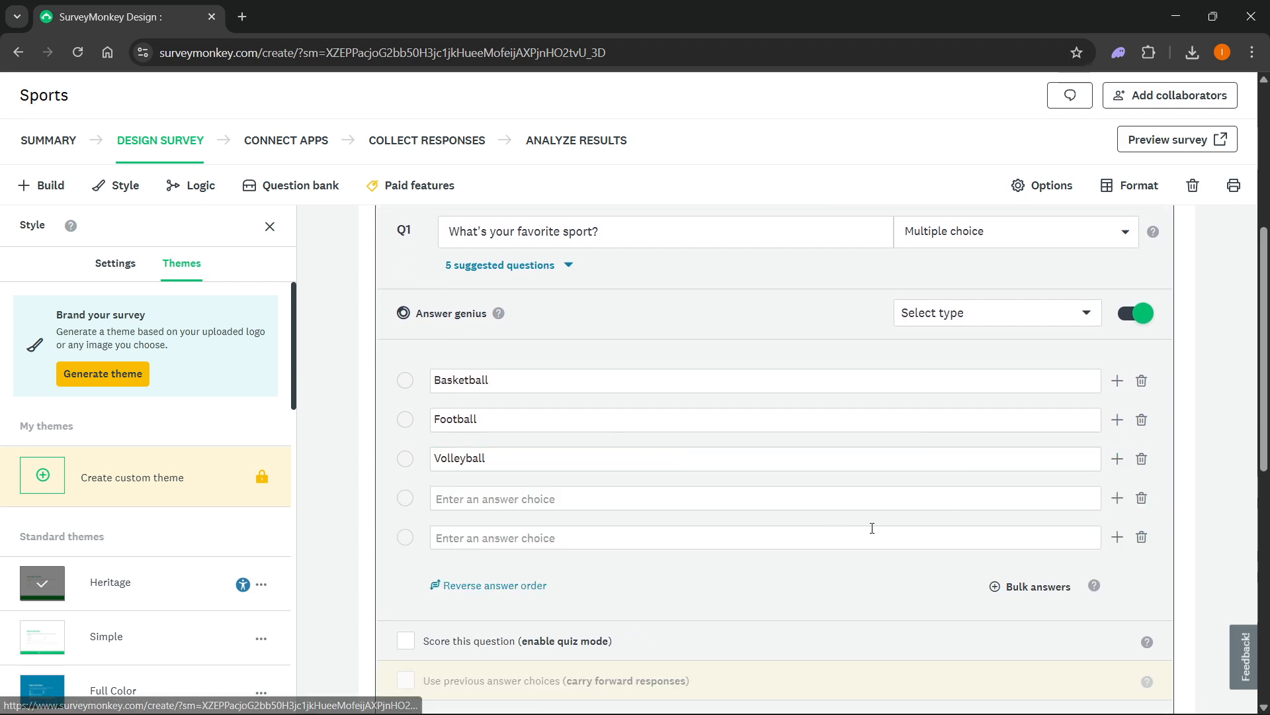
click(1143, 538)
click(1143, 497)
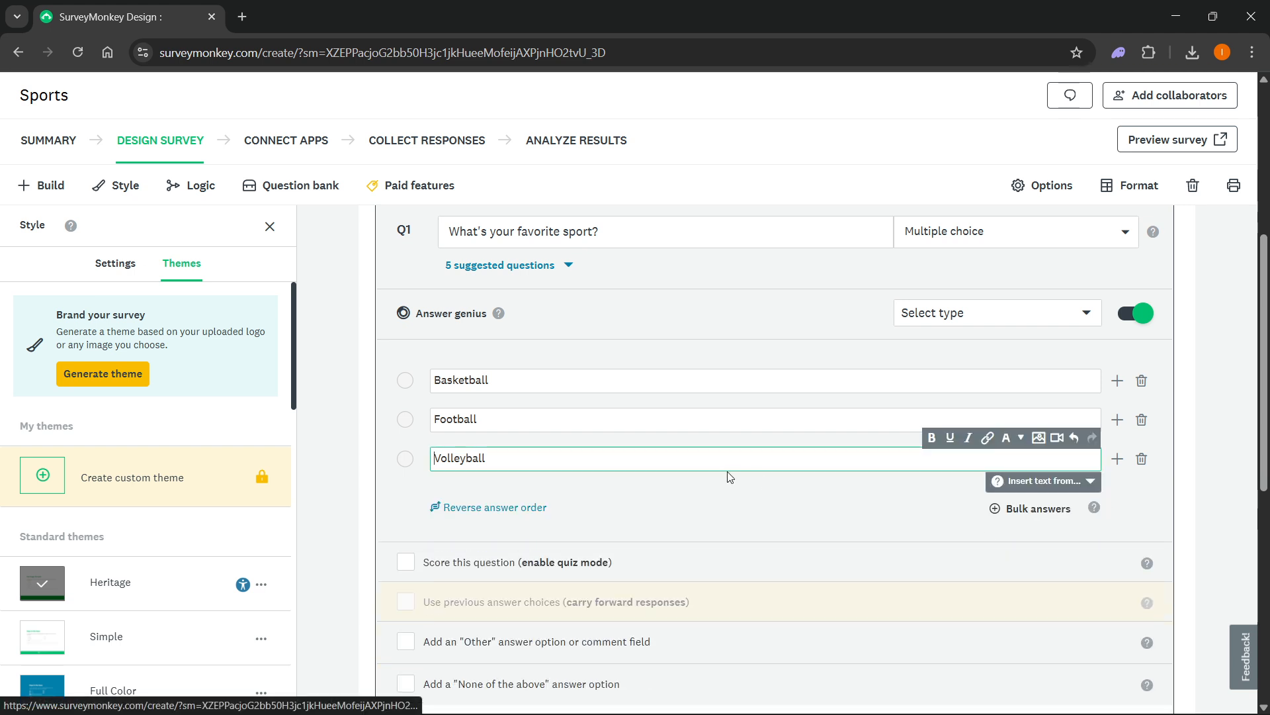
key(Return)
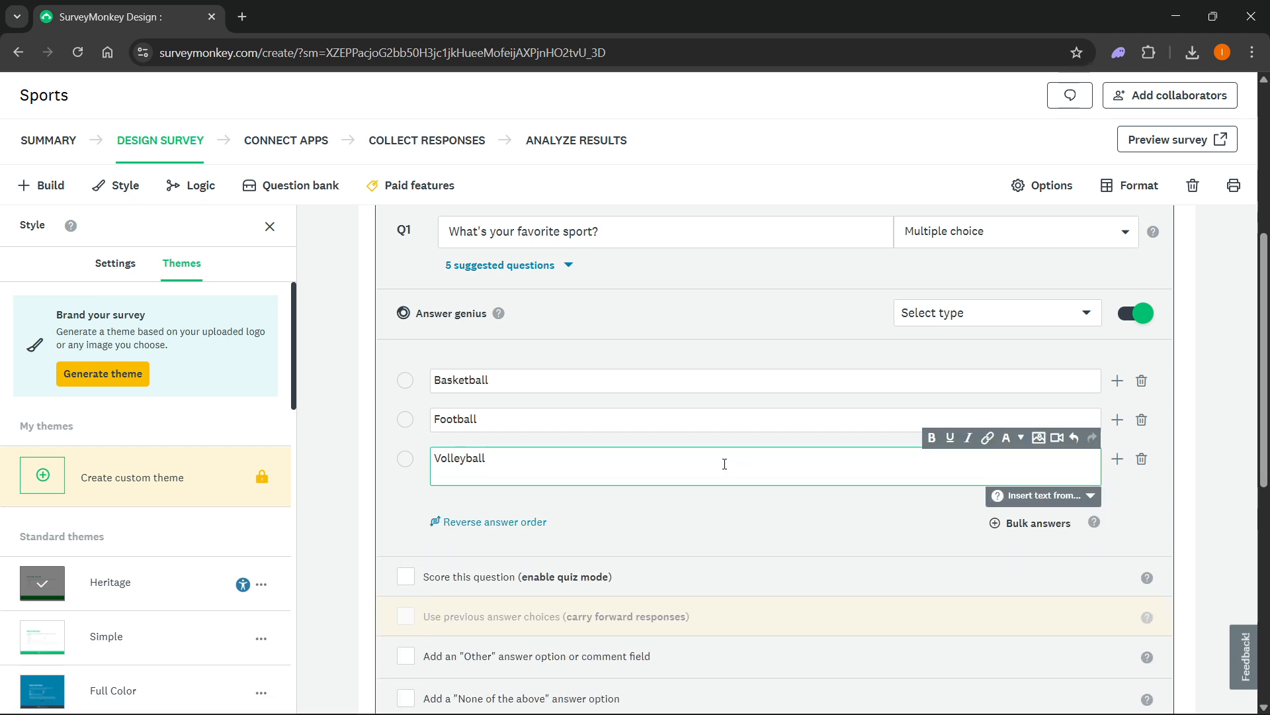
key(BackSpace)
click(479, 489)
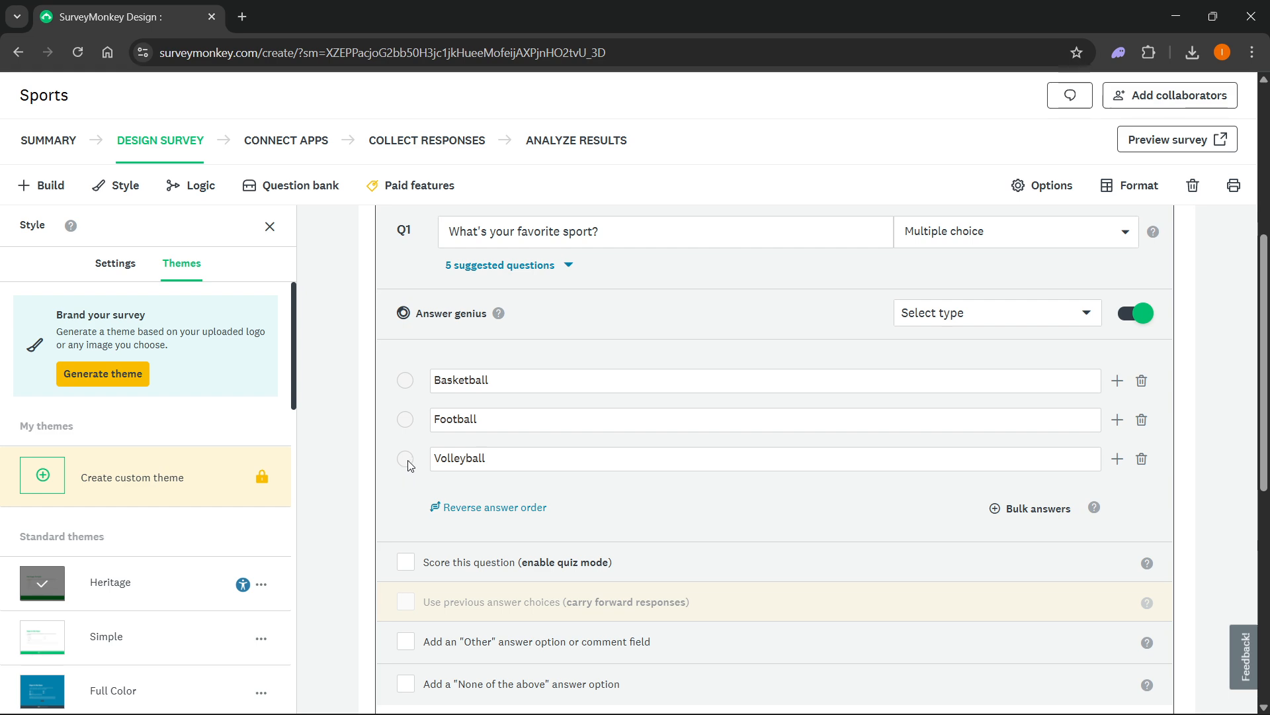
Step: Add an "Other (please specify)" answer option to the favorite sport question and save the question
scroll(685, 484, down, 1)
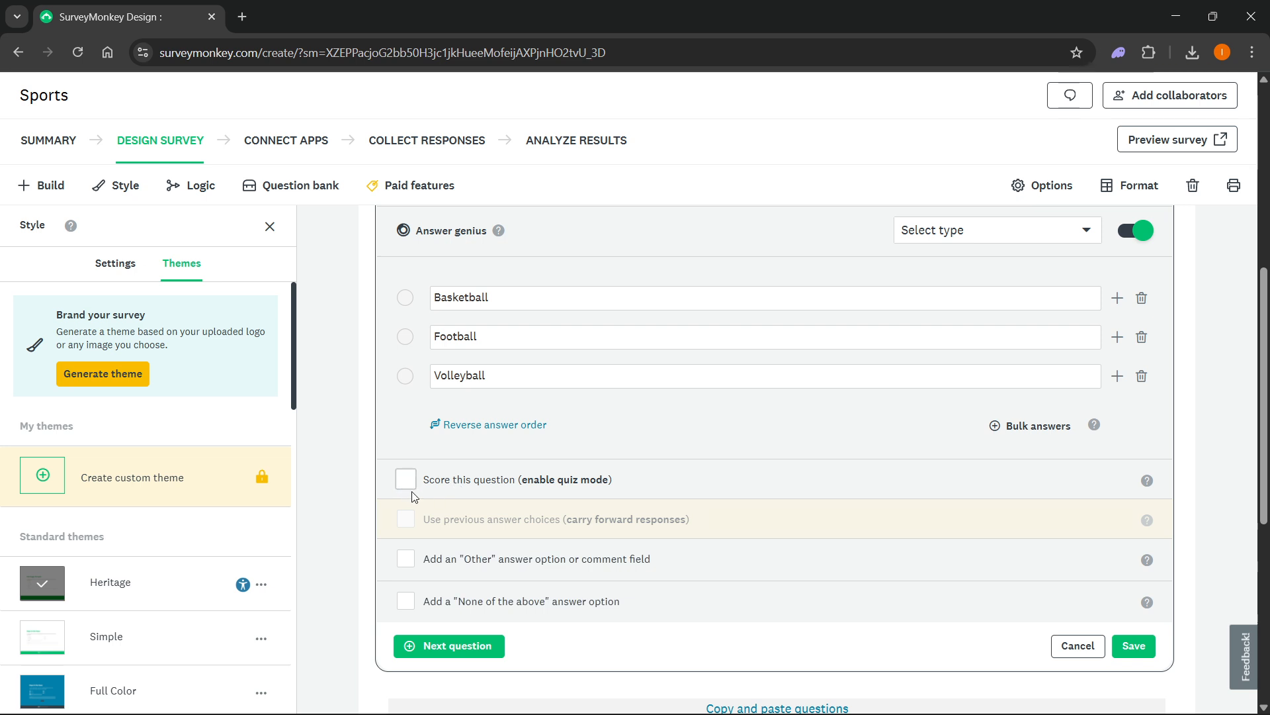
scroll(407, 496, up, 1)
scroll(445, 454, down, 2)
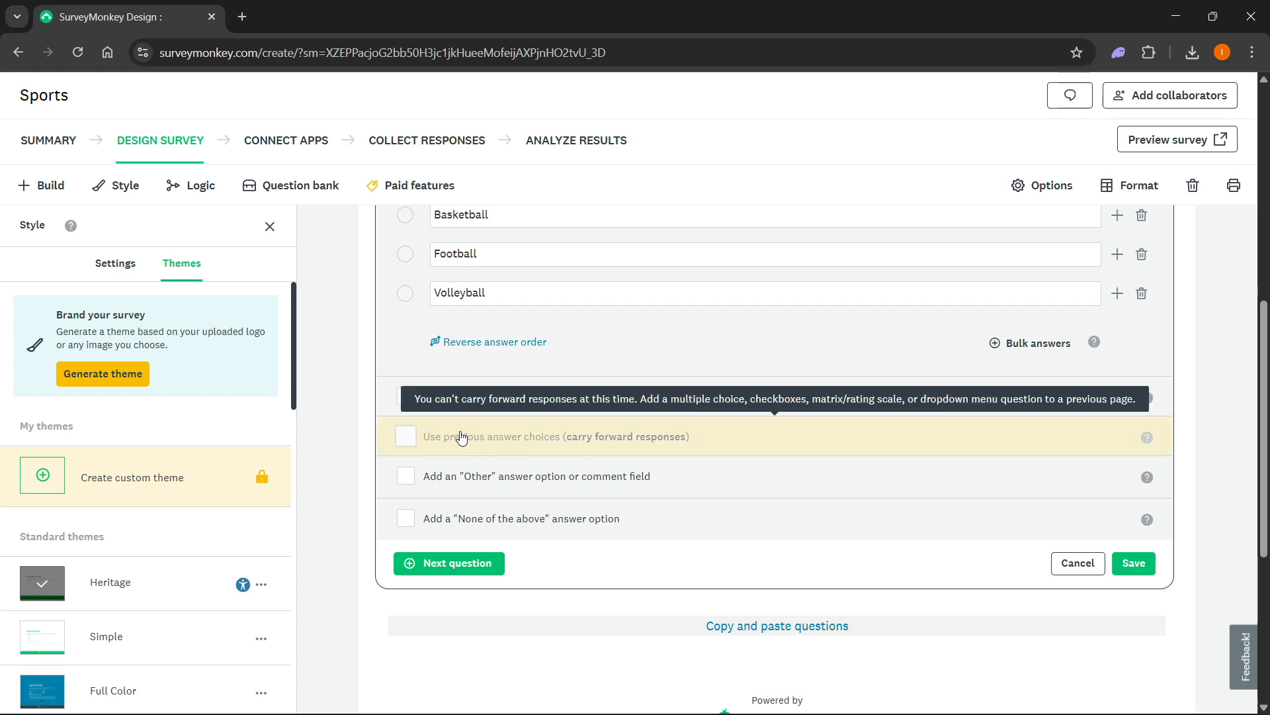
scroll(424, 469, up, 1)
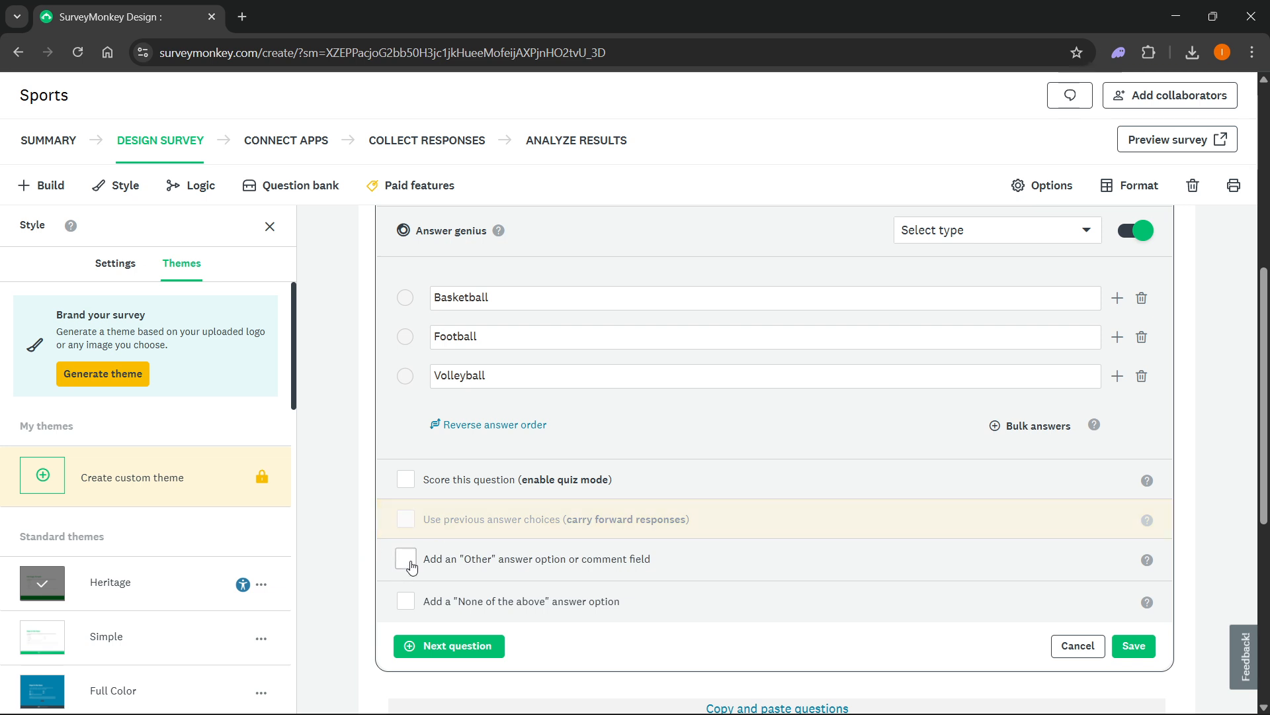
click(406, 561)
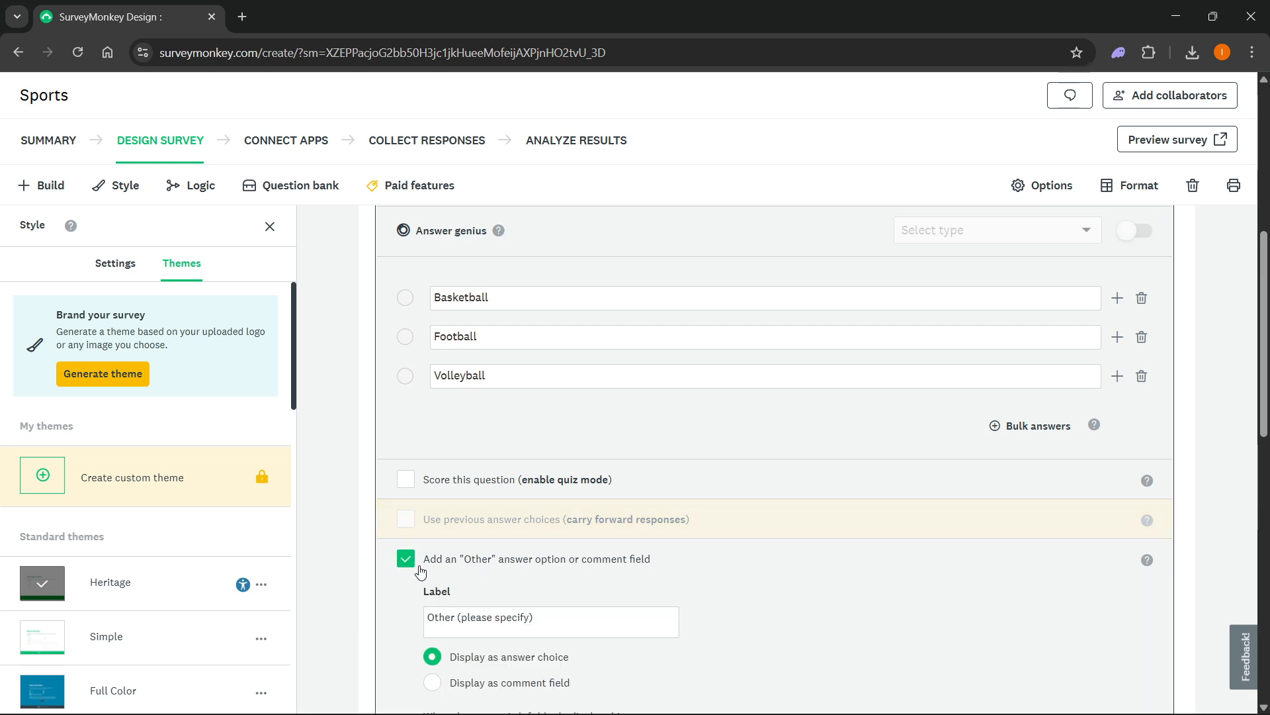
scroll(455, 489, up, 1)
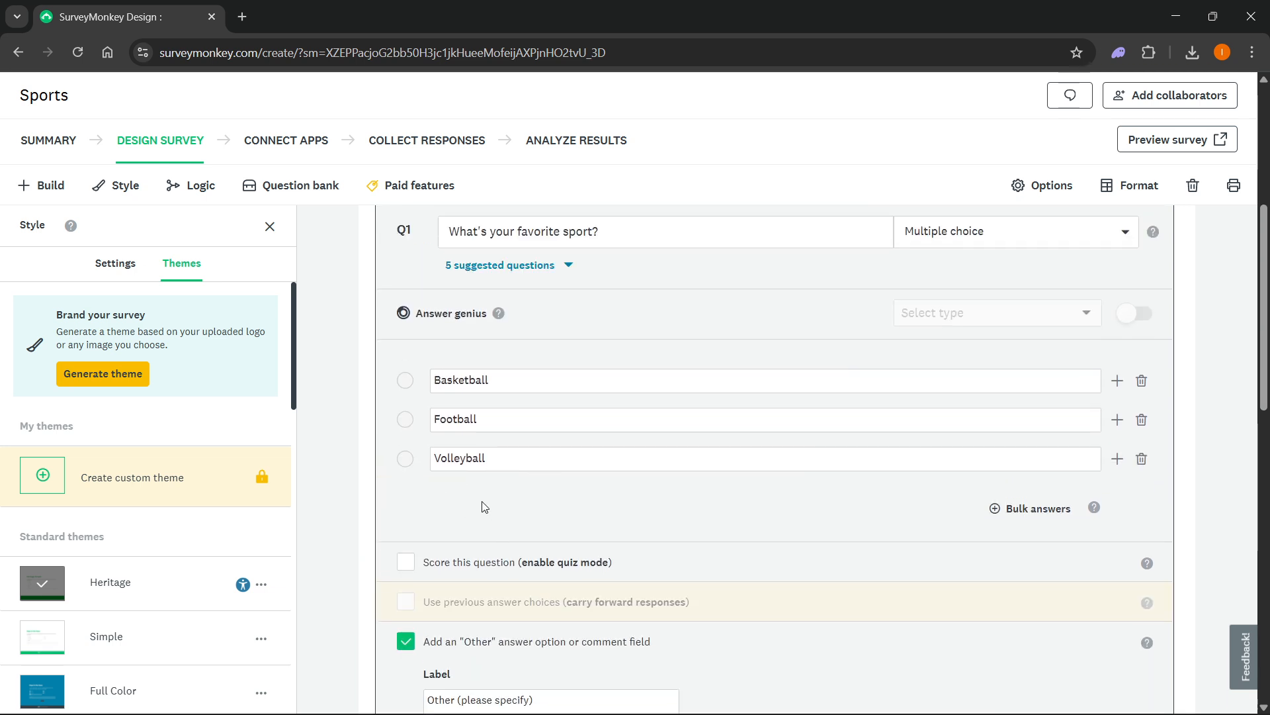
scroll(491, 391, up, 1)
scroll(496, 454, down, 4)
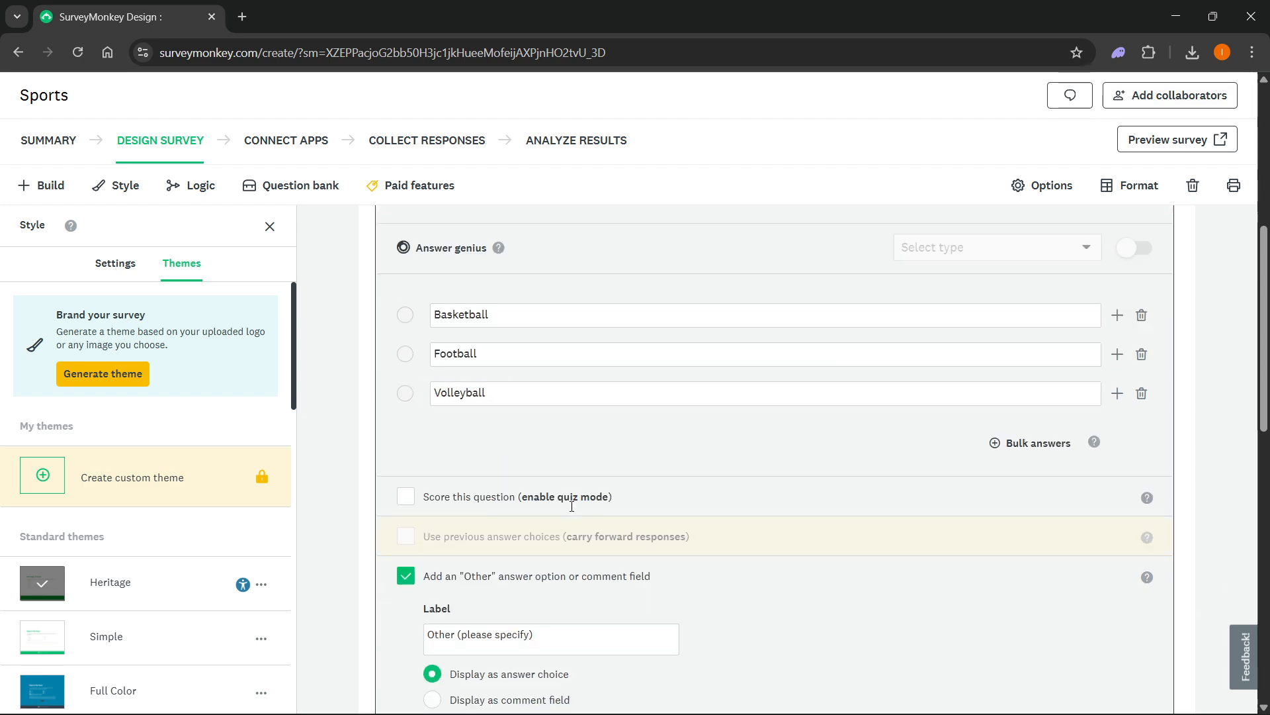
scroll(576, 498, down, 5)
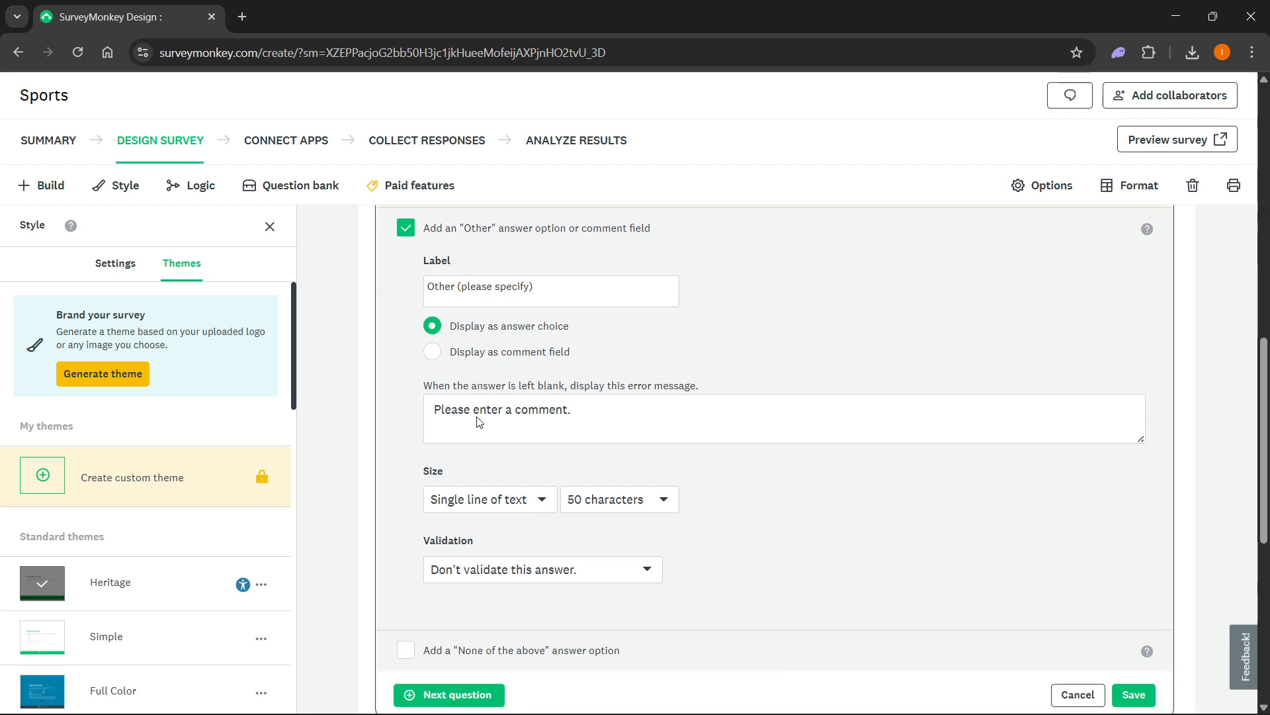
scroll(710, 436, up, 9)
scroll(720, 454, down, 9)
click(1134, 529)
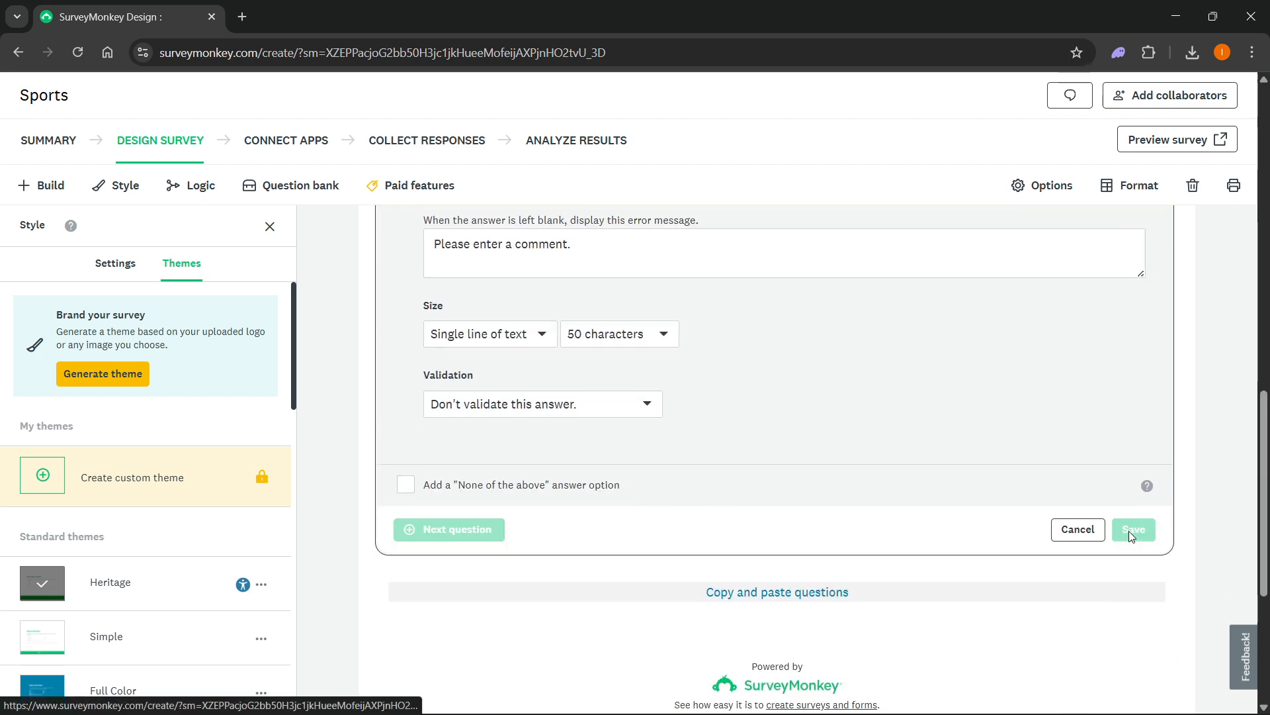
Step: Review the favorite sport question's edit, options and skip logic settings, and save the question without changes
scroll(719, 496, up, 1)
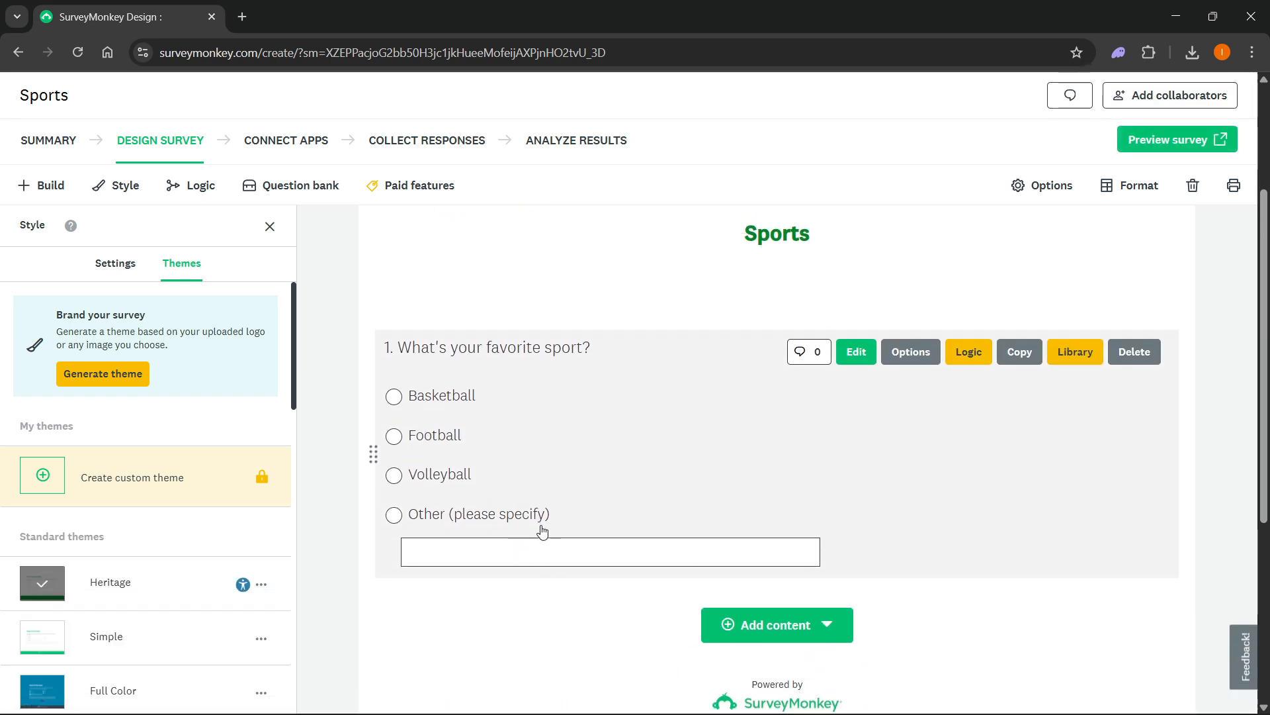
click(397, 404)
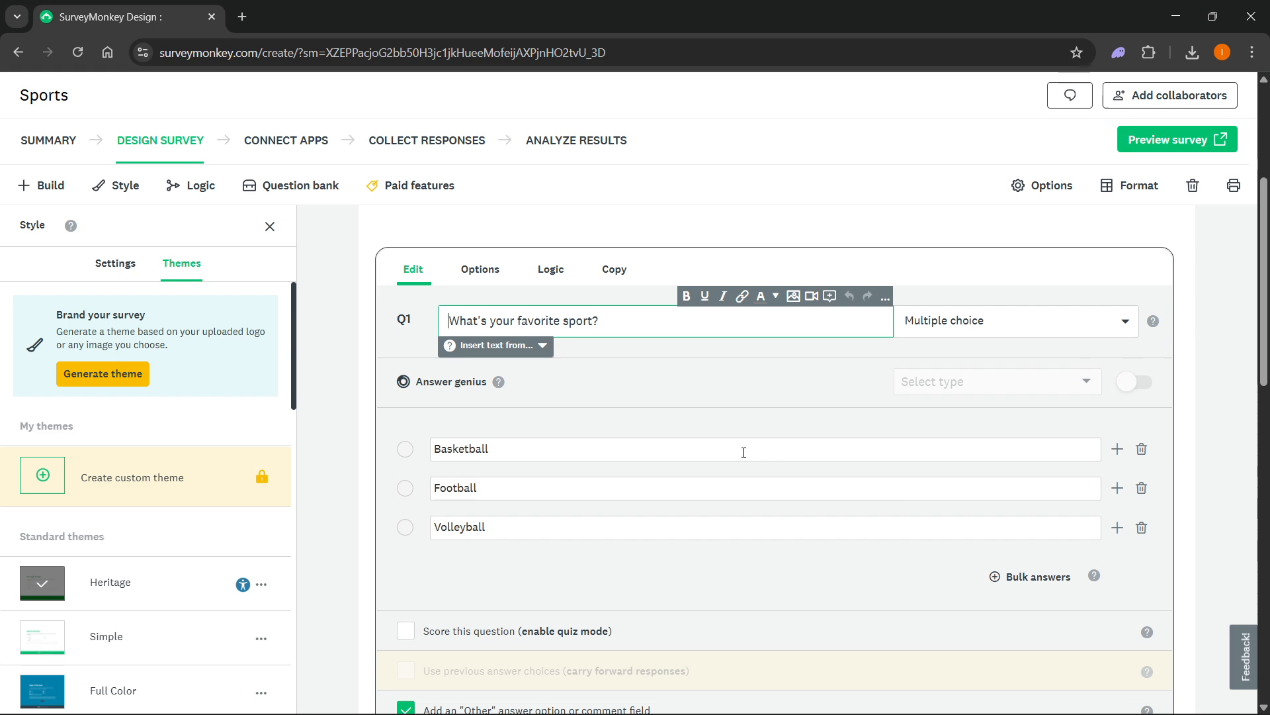
scroll(728, 471, up, 3)
scroll(662, 473, down, 6)
scroll(622, 464, up, 3)
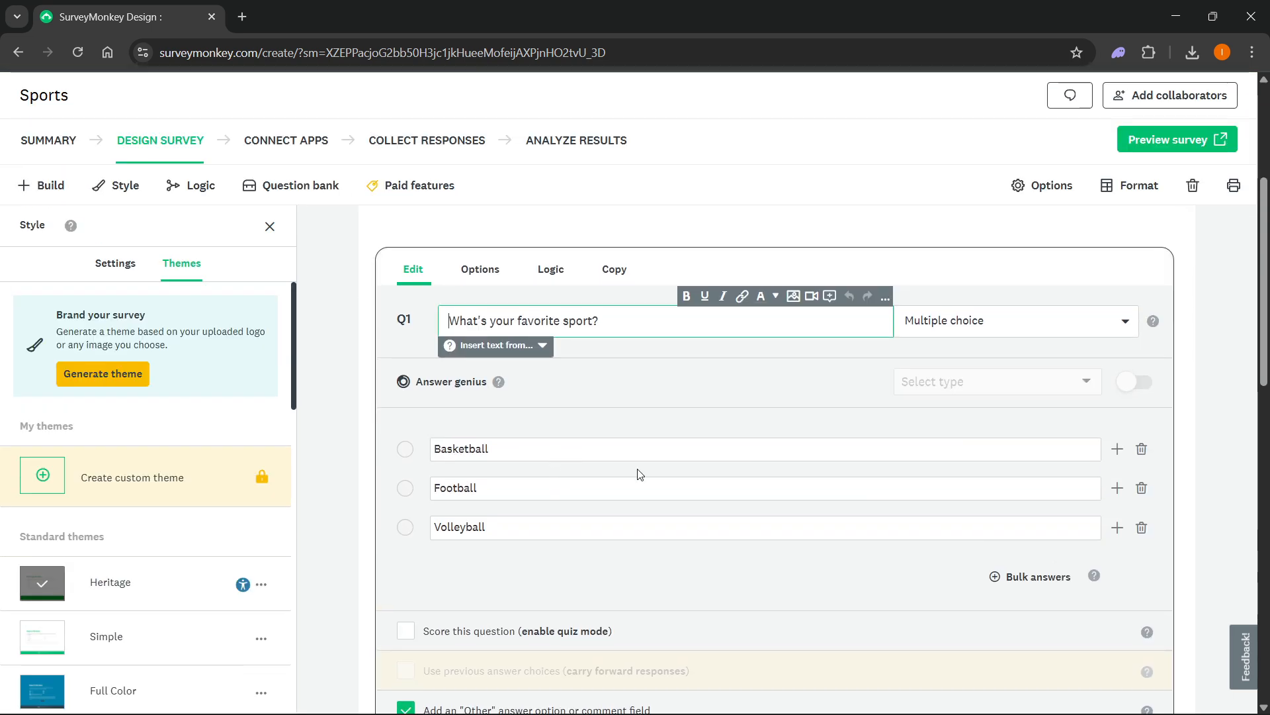
click(485, 272)
click(549, 271)
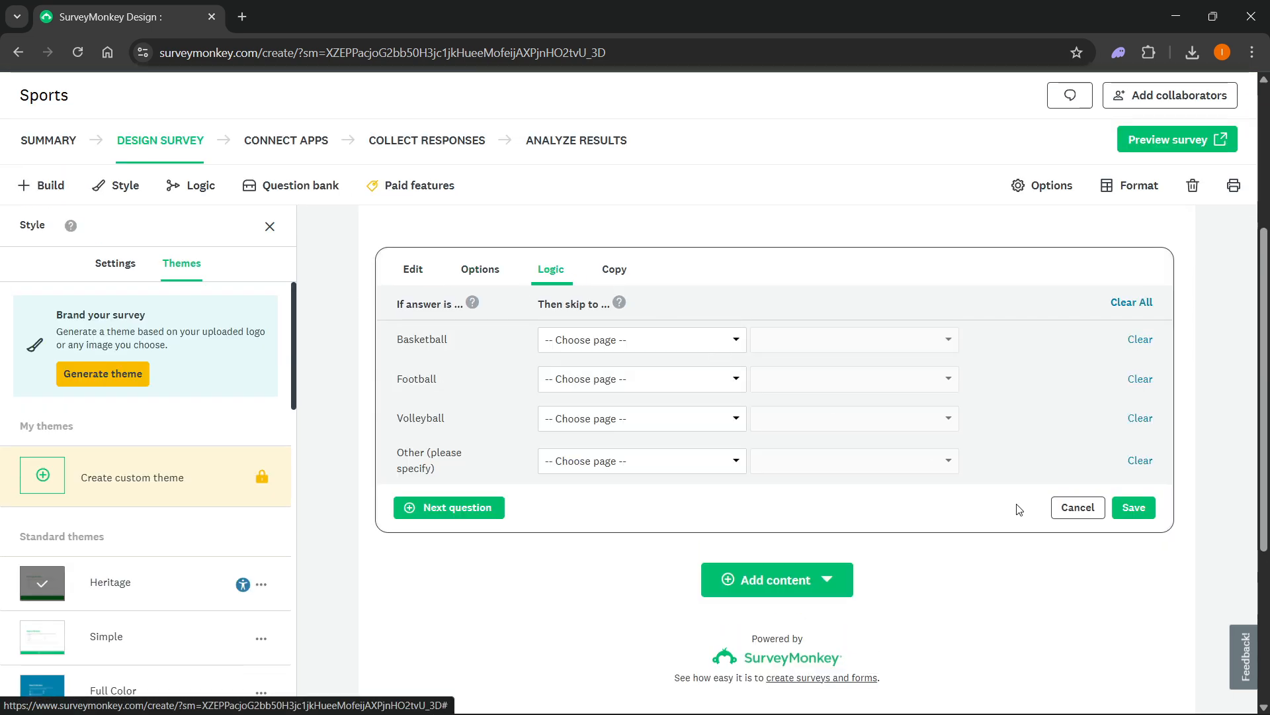
click(1135, 509)
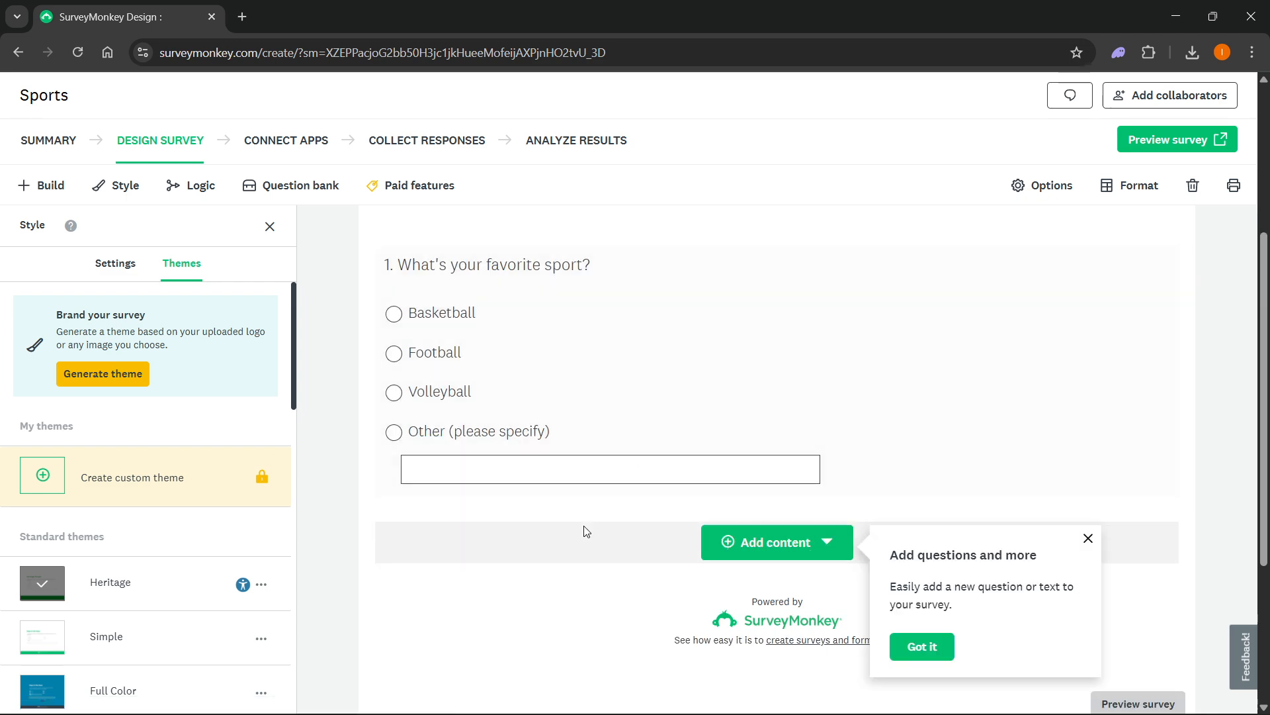
Step: Add a text block reading "Hey :)" below the favorite sport question and save it
click(1088, 538)
scroll(1065, 514, down, 3)
scroll(1072, 517, up, 3)
click(839, 544)
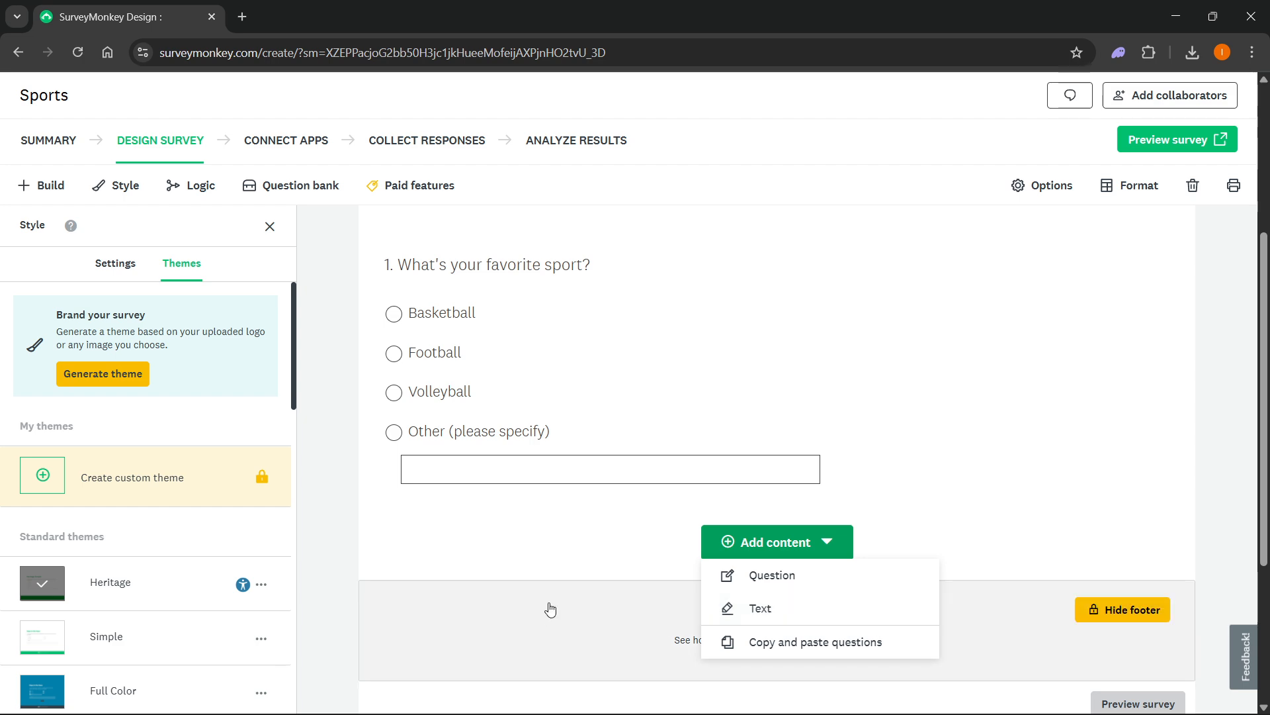
click(755, 610)
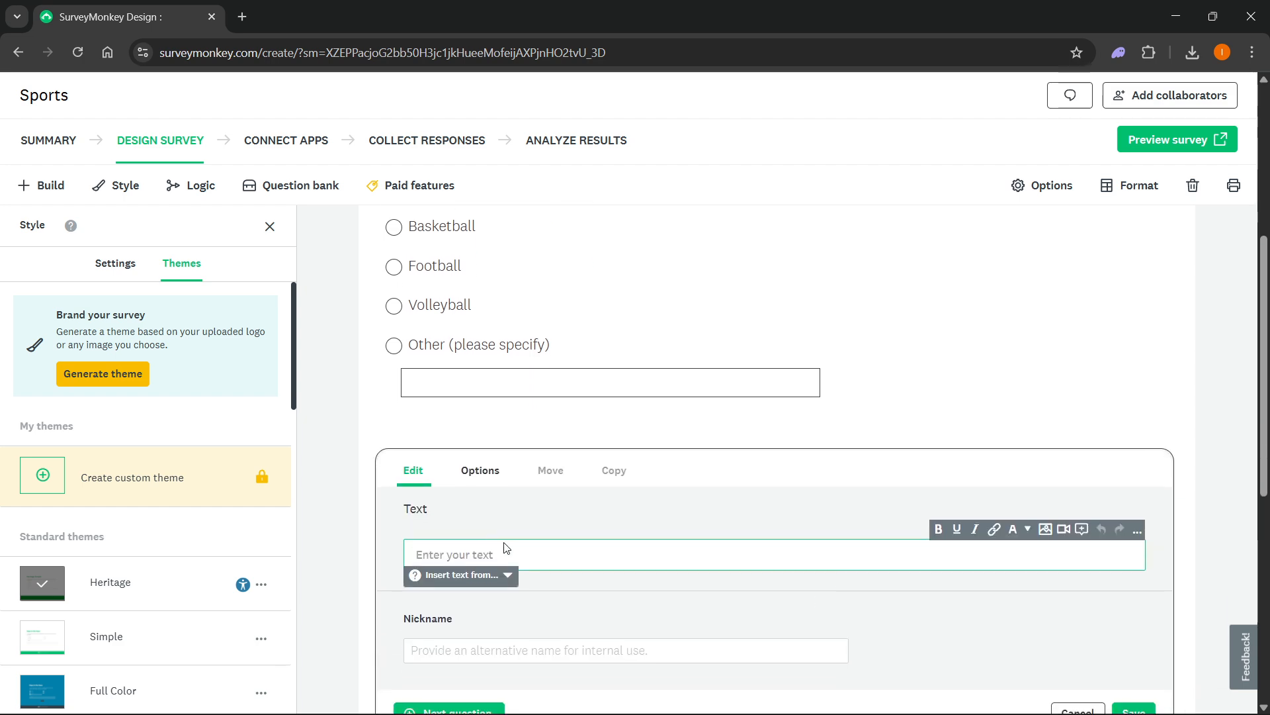
text(Hey :))
scroll(595, 450, down, 1)
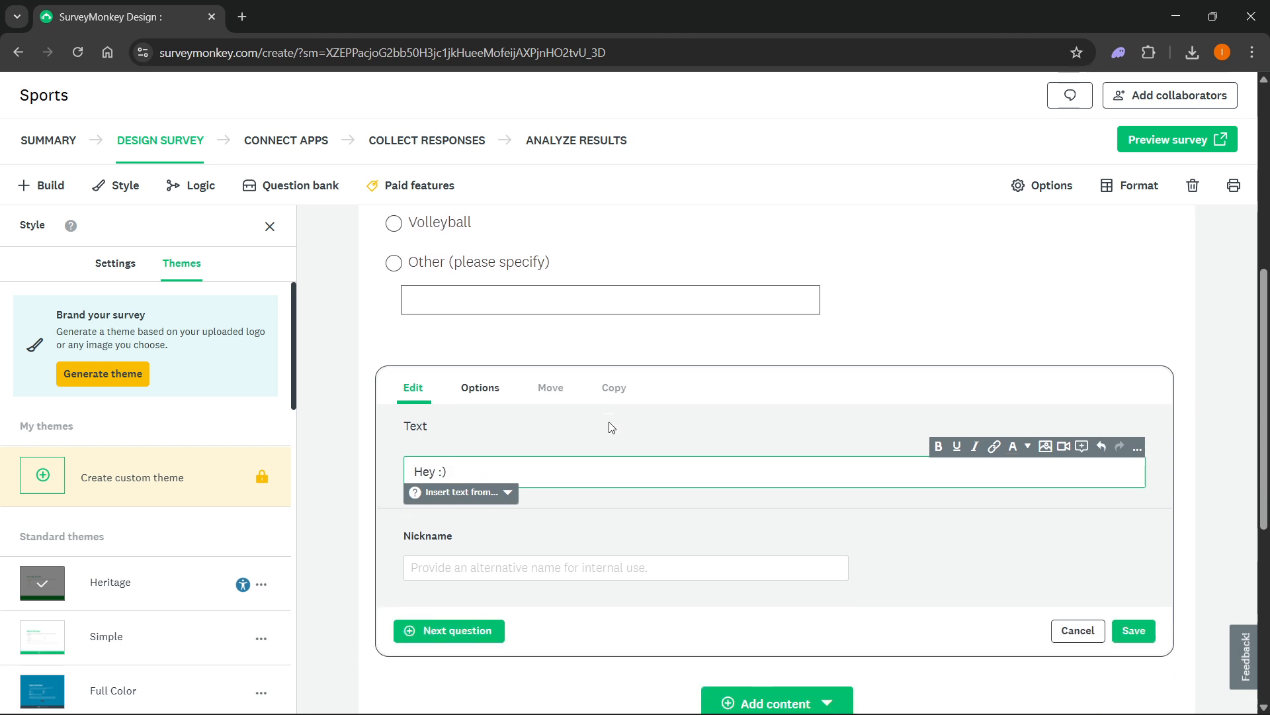
scroll(641, 357, down, 1)
click(1140, 552)
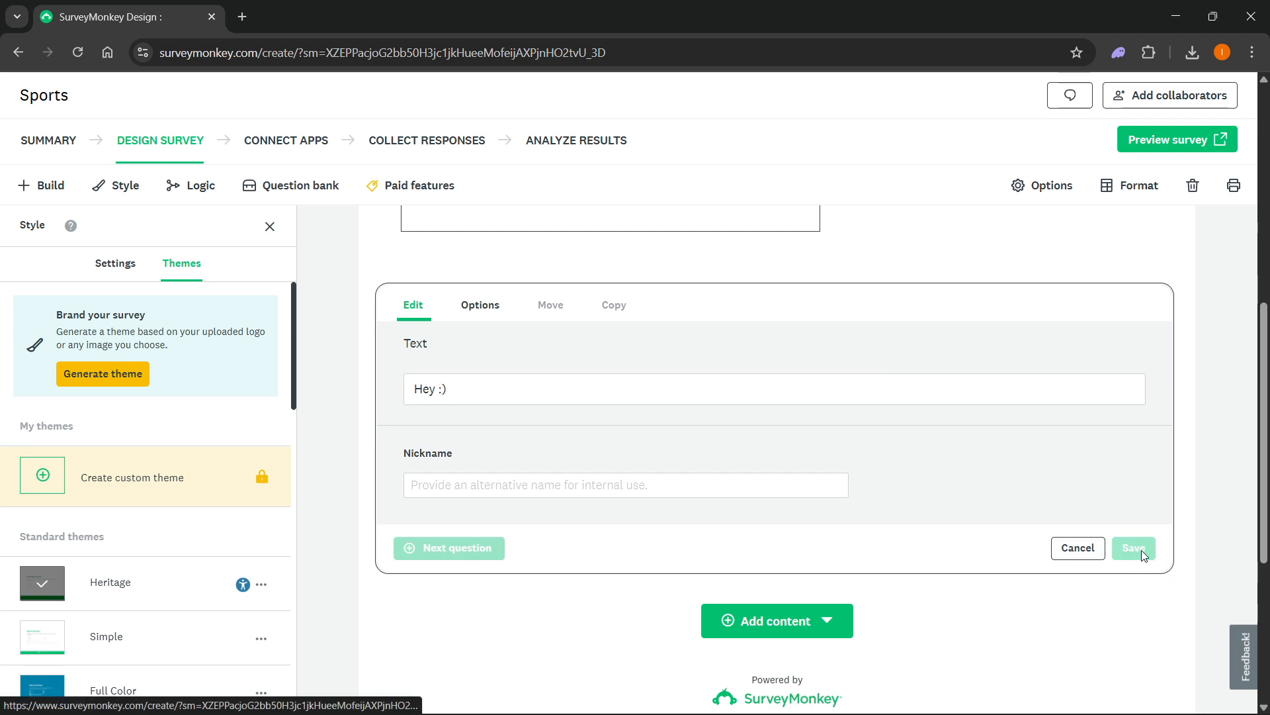
Step: Add a second question below the text block with the wording "How often do you play sports?"
scroll(431, 440, up, 3)
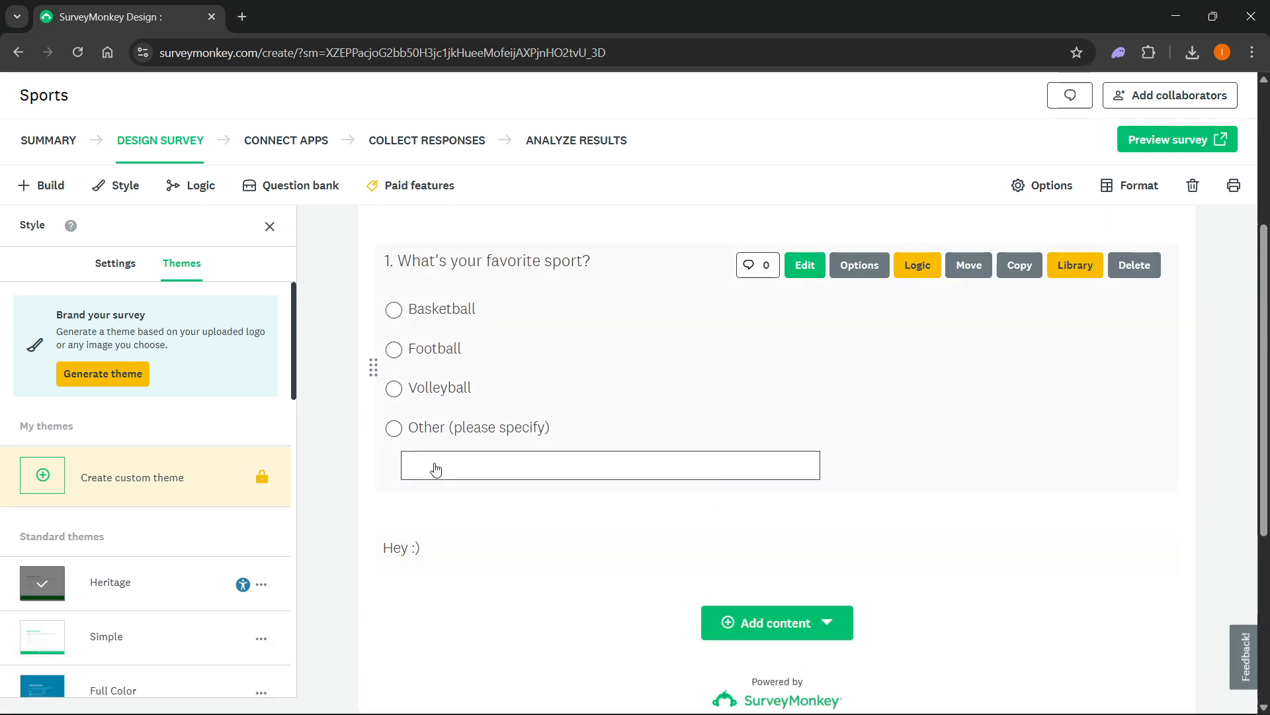
click(787, 629)
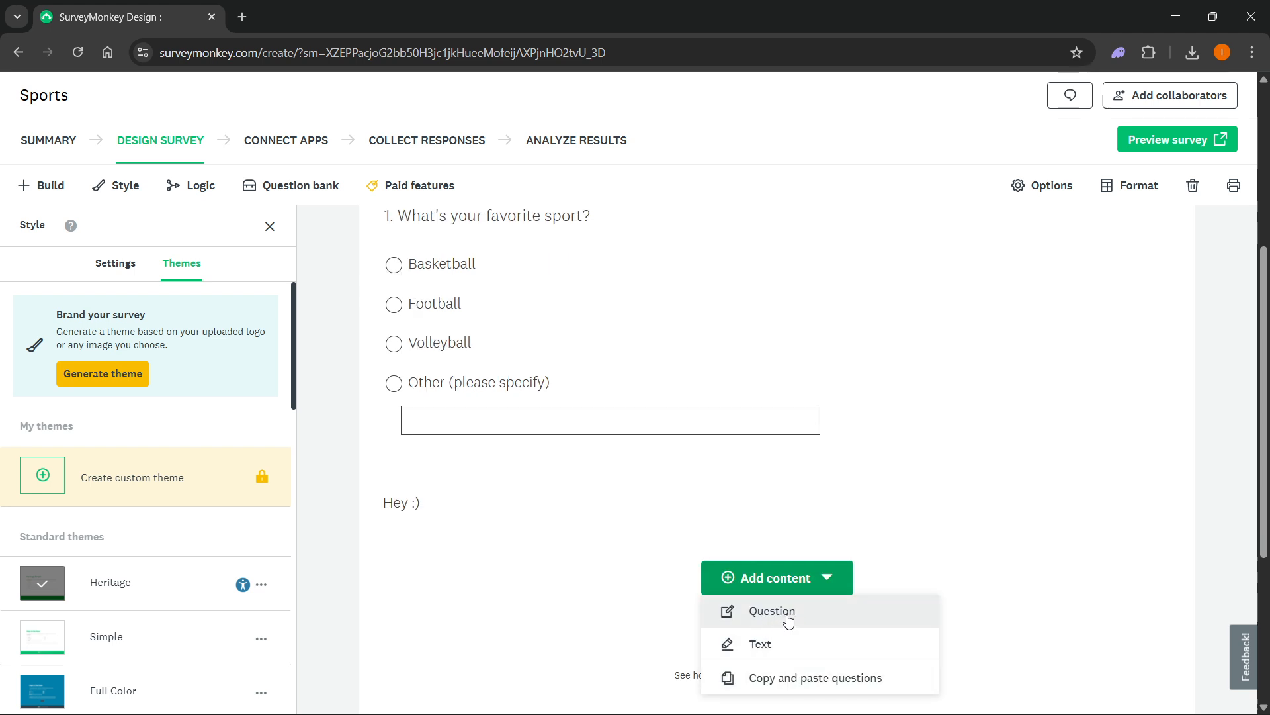
click(789, 618)
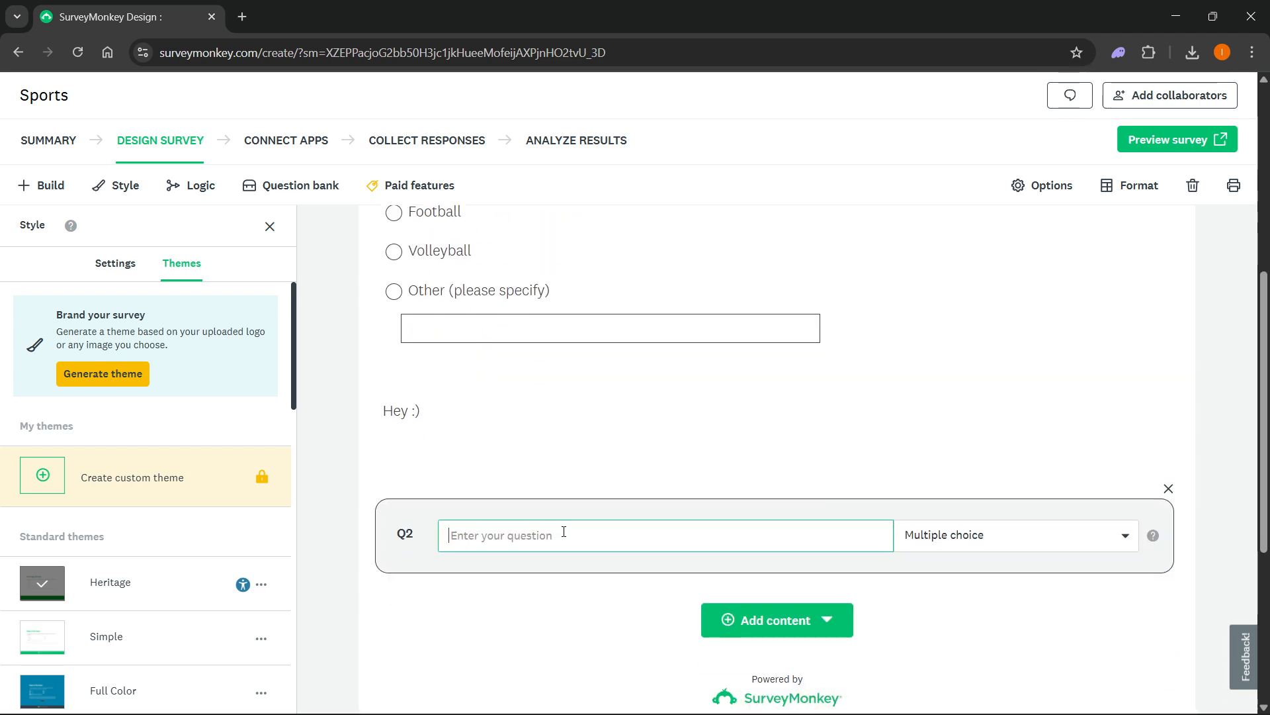
click(964, 547)
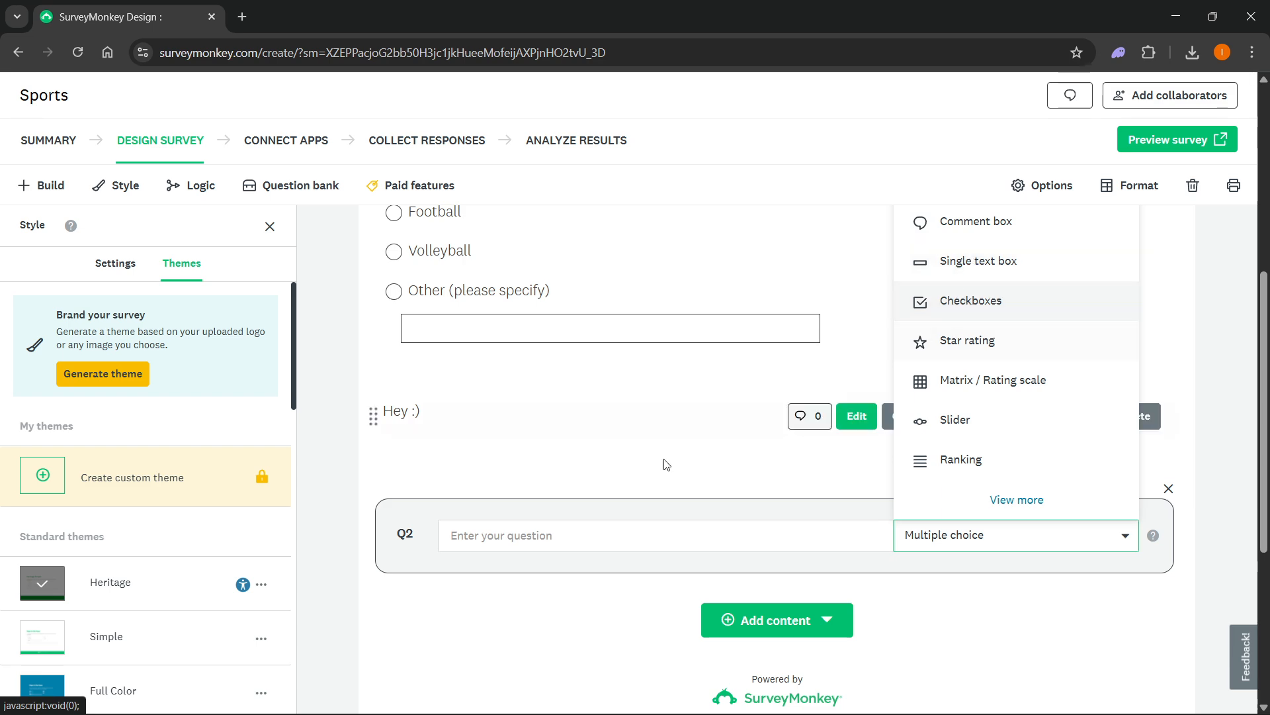
click(472, 538)
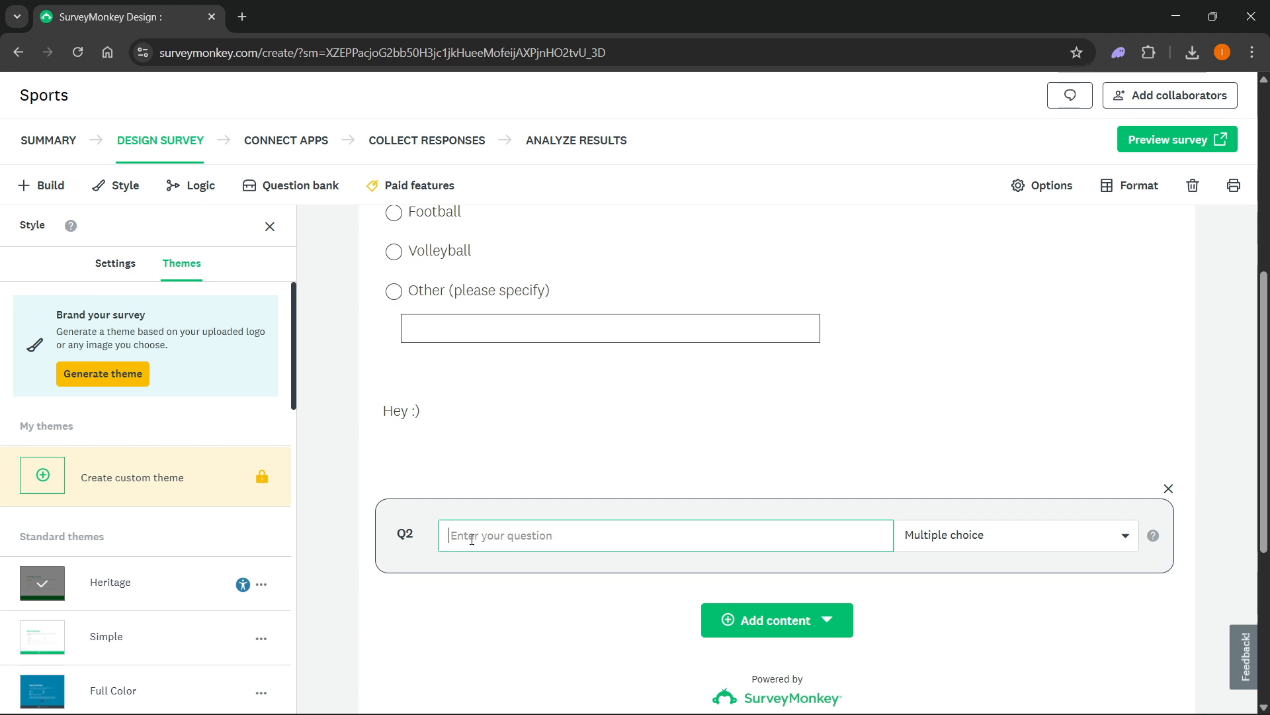
text(How often do you play sports?)
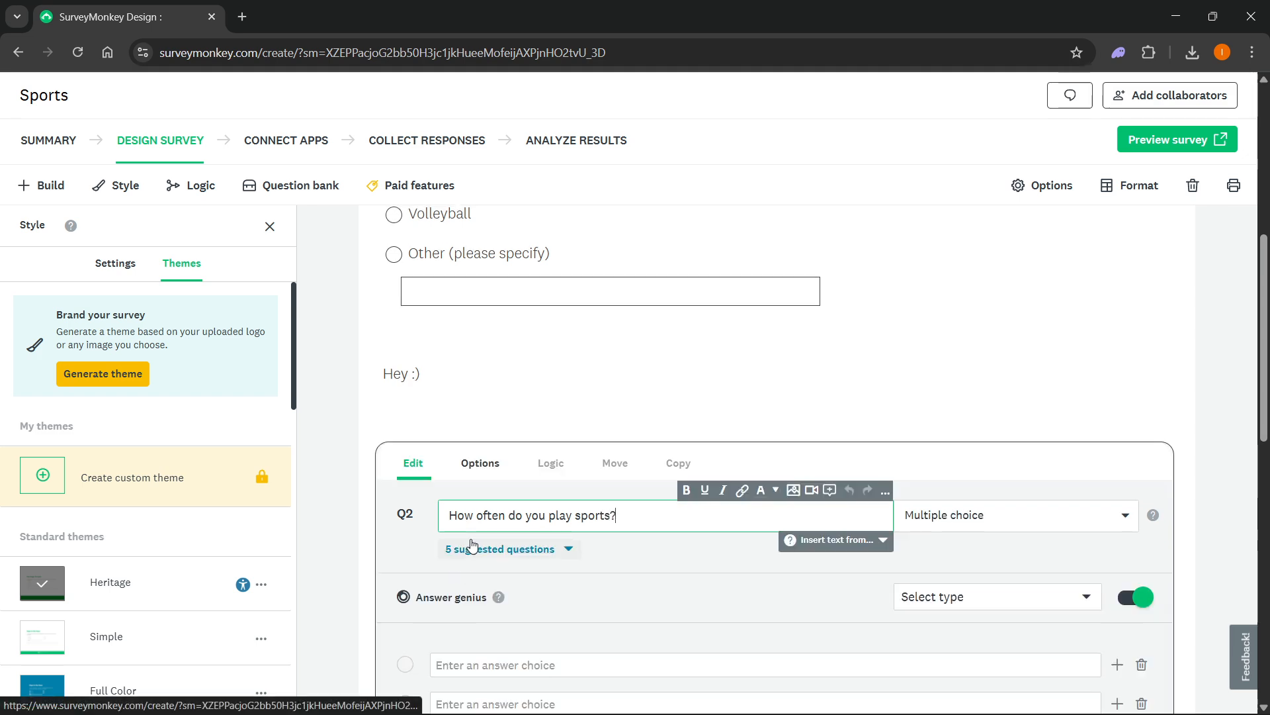
Step: Try the Star rating type for the second question and check its scale setting
click(916, 517)
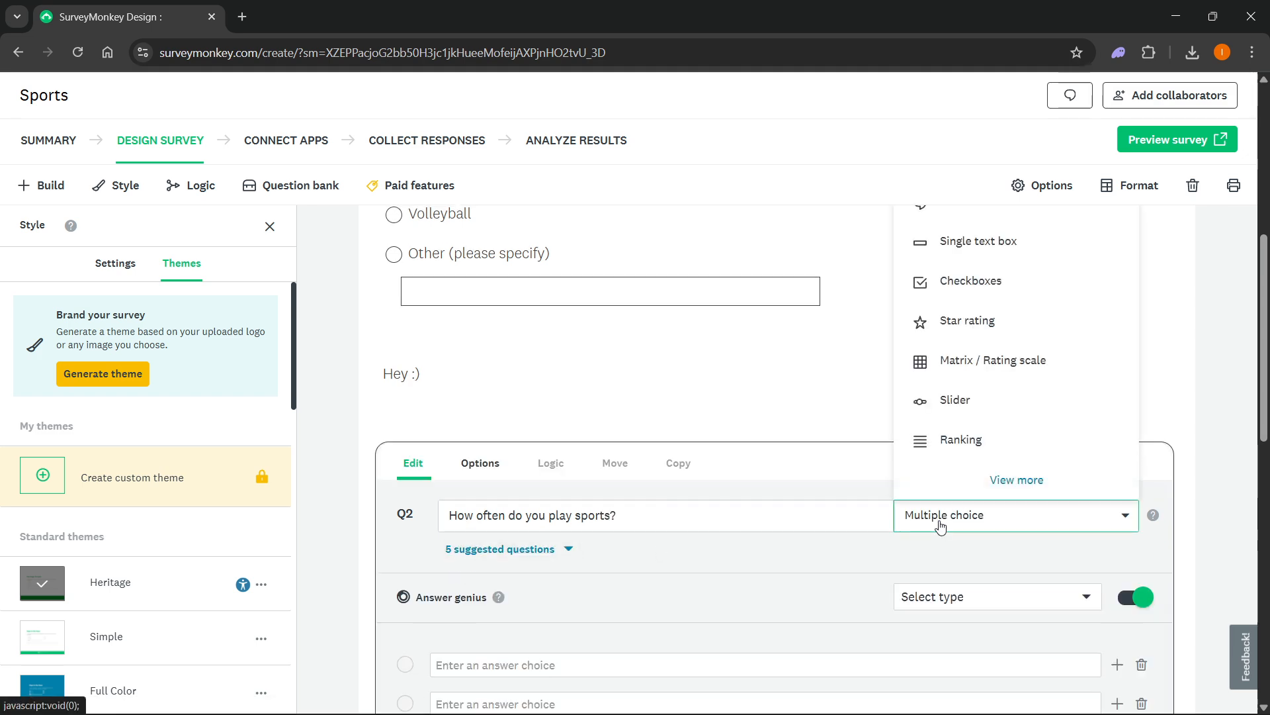
click(980, 322)
scroll(725, 491, down, 3)
click(456, 416)
click(456, 418)
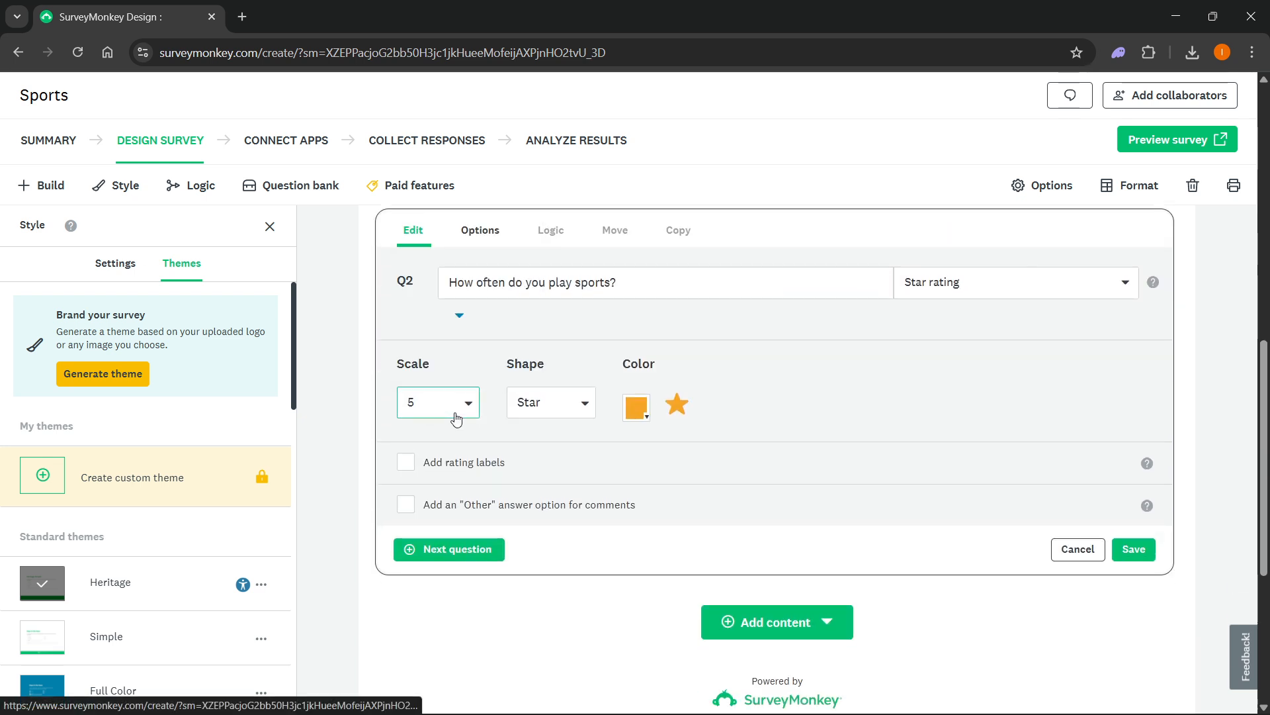
Step: Change the second question's type to Slider and save it with range labels 0 and 100
click(1017, 281)
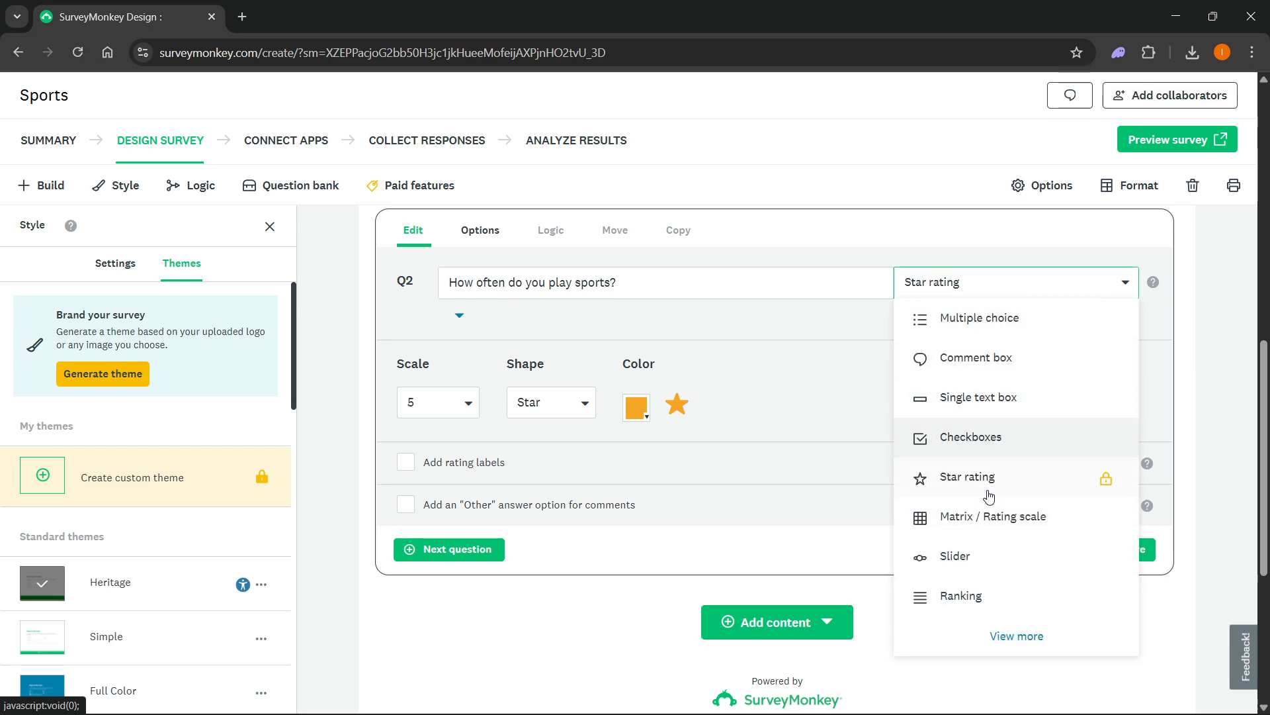
click(953, 554)
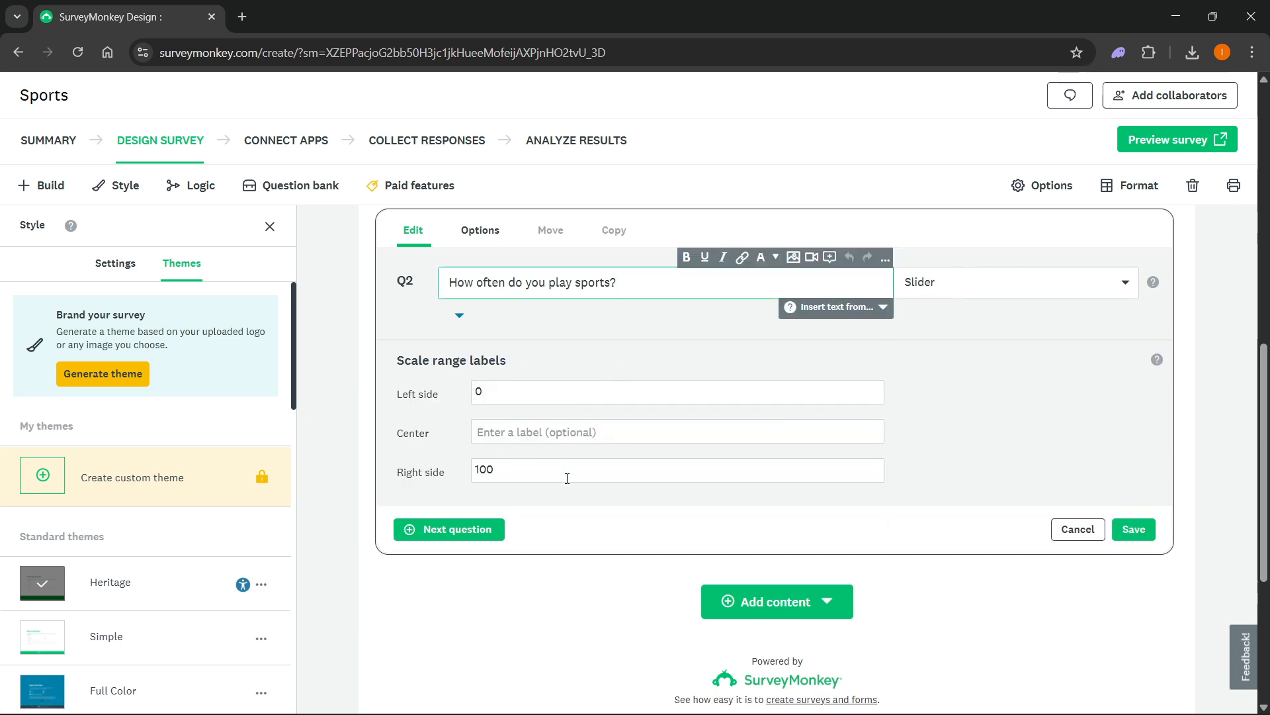
click(1128, 530)
scroll(653, 424, up, 2)
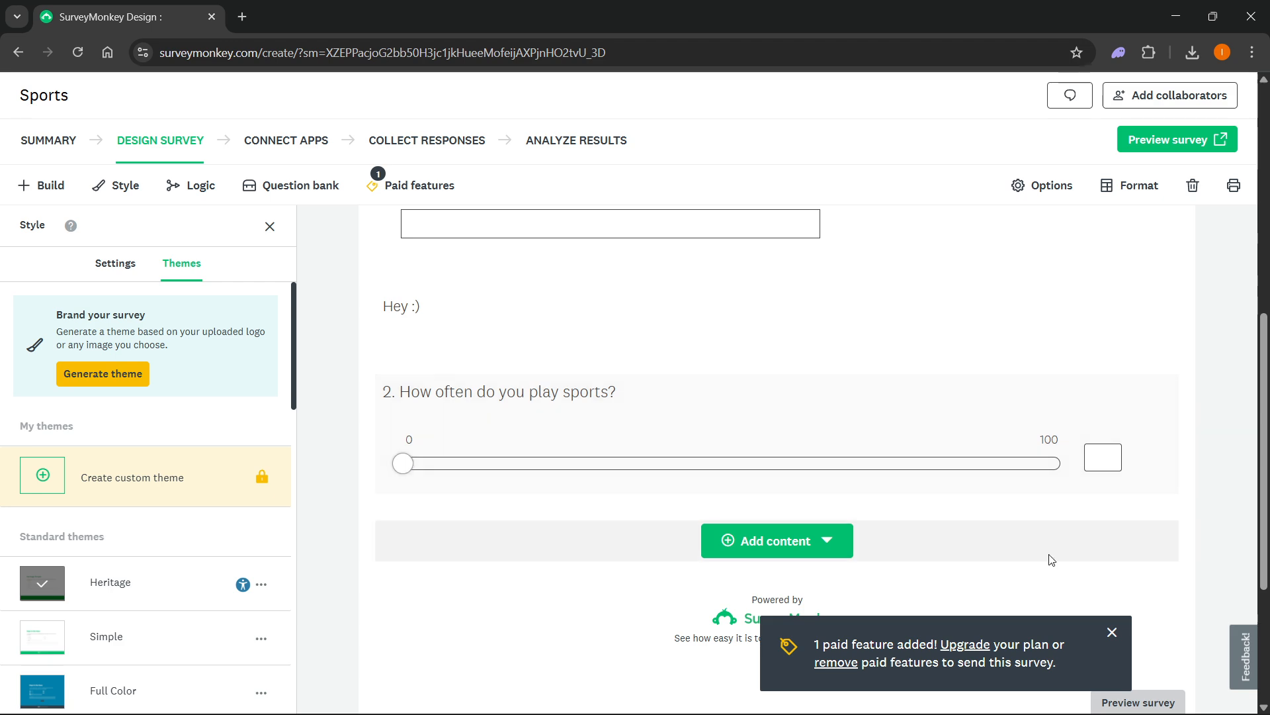
Step: Look over the survey's first page and add a new page after it
scroll(1022, 469, down, 1)
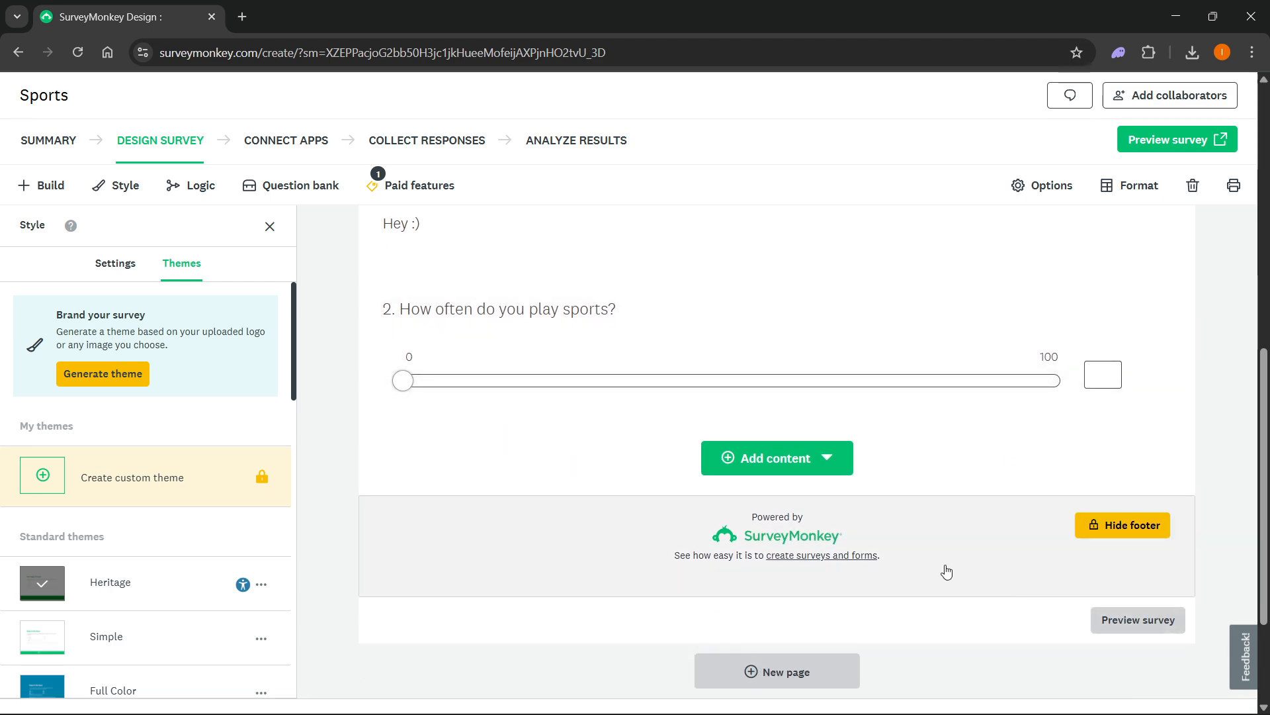
scroll(896, 578, up, 6)
scroll(664, 443, down, 7)
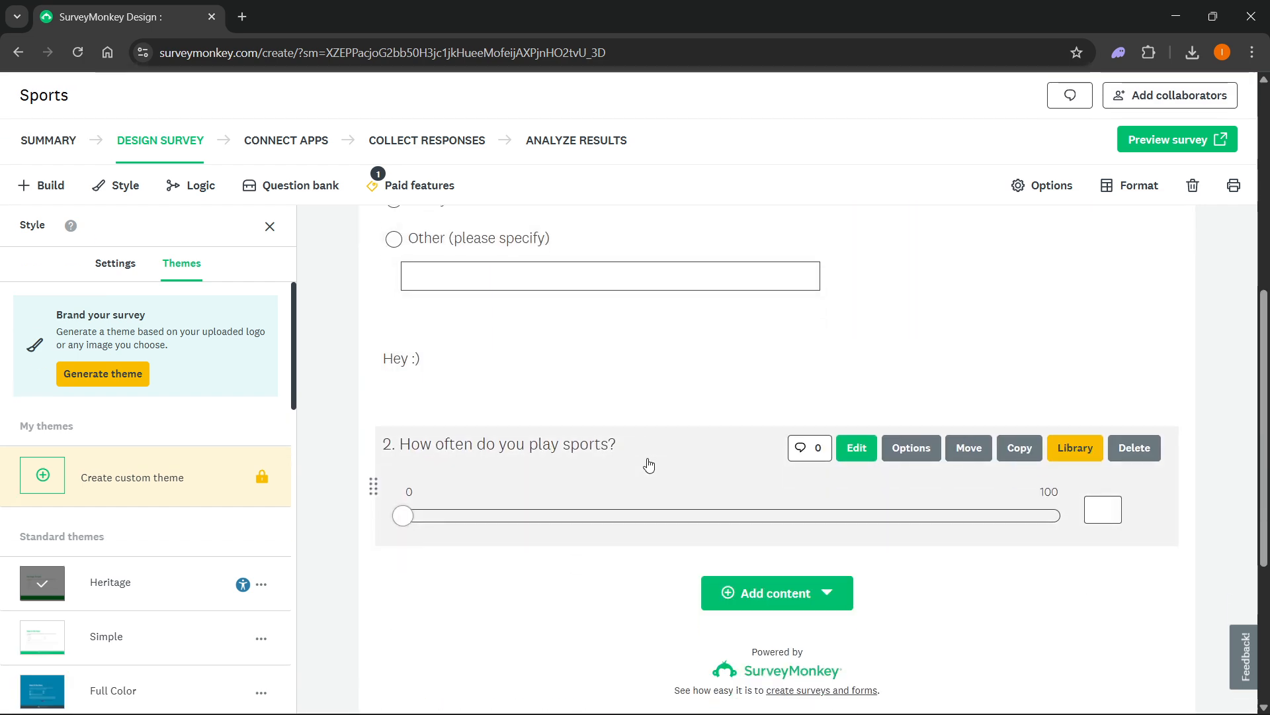
scroll(724, 386, up, 5)
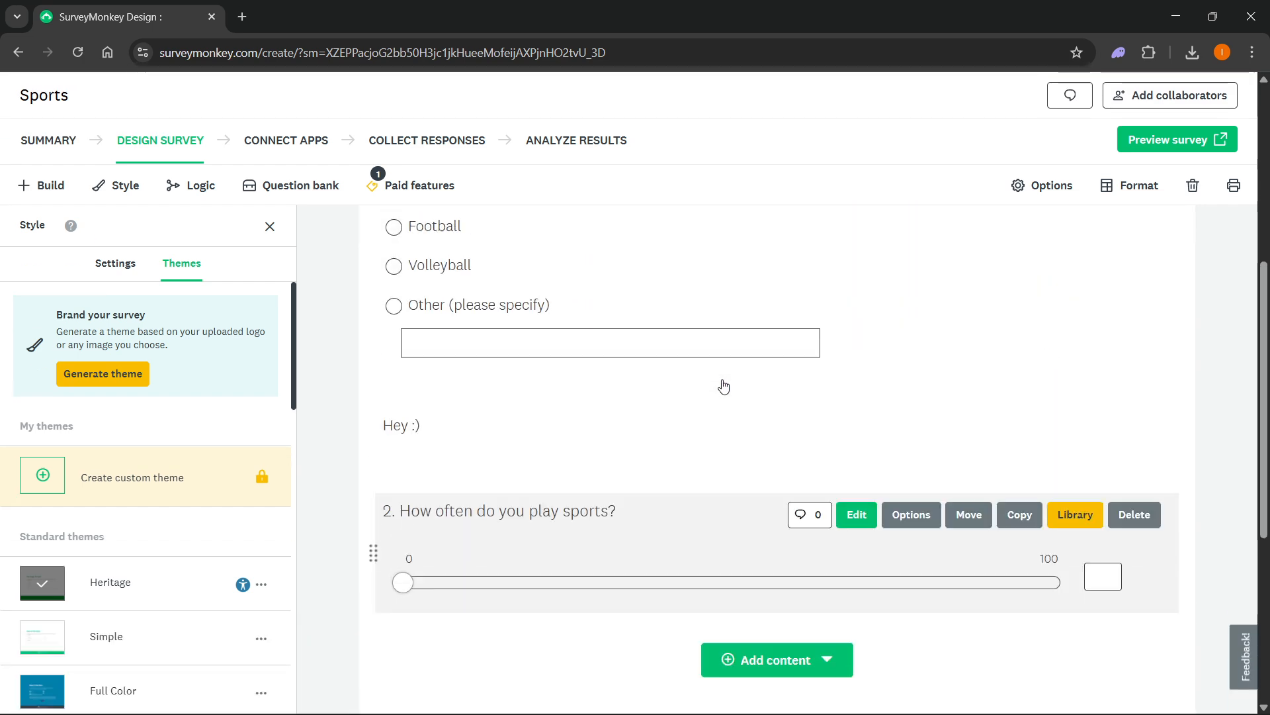
scroll(797, 311, up, 5)
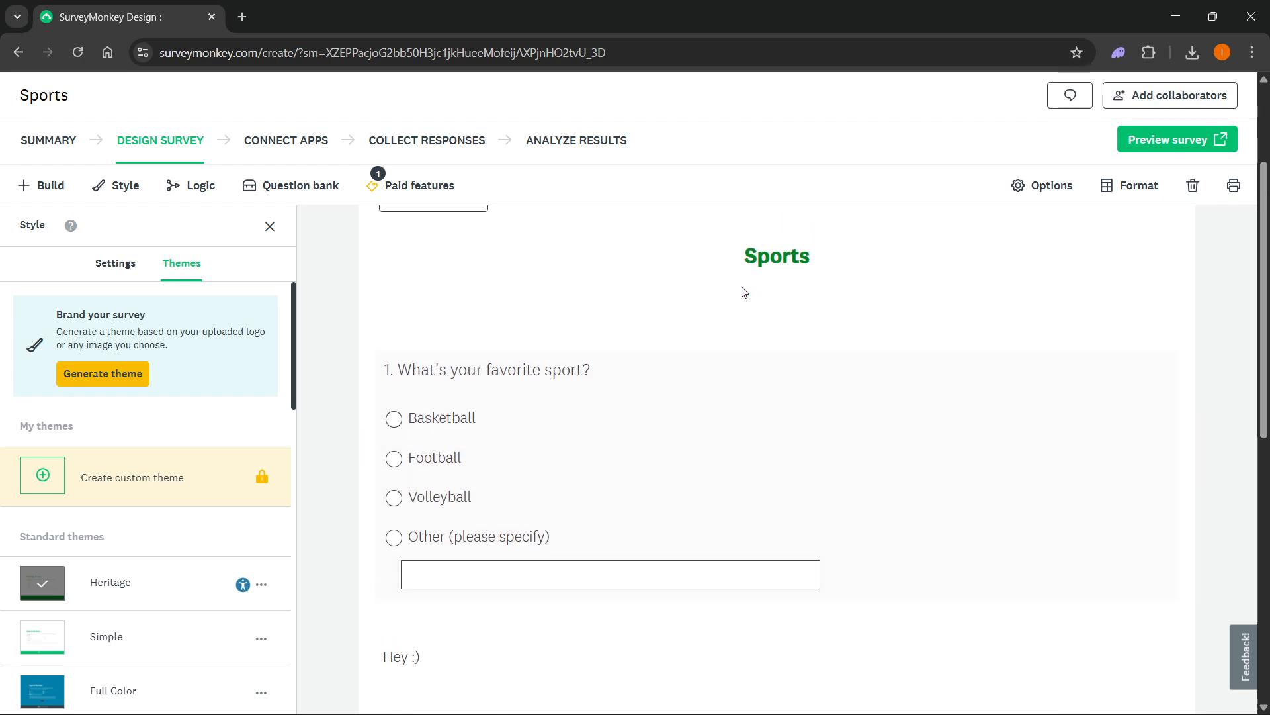
scroll(672, 423, down, 10)
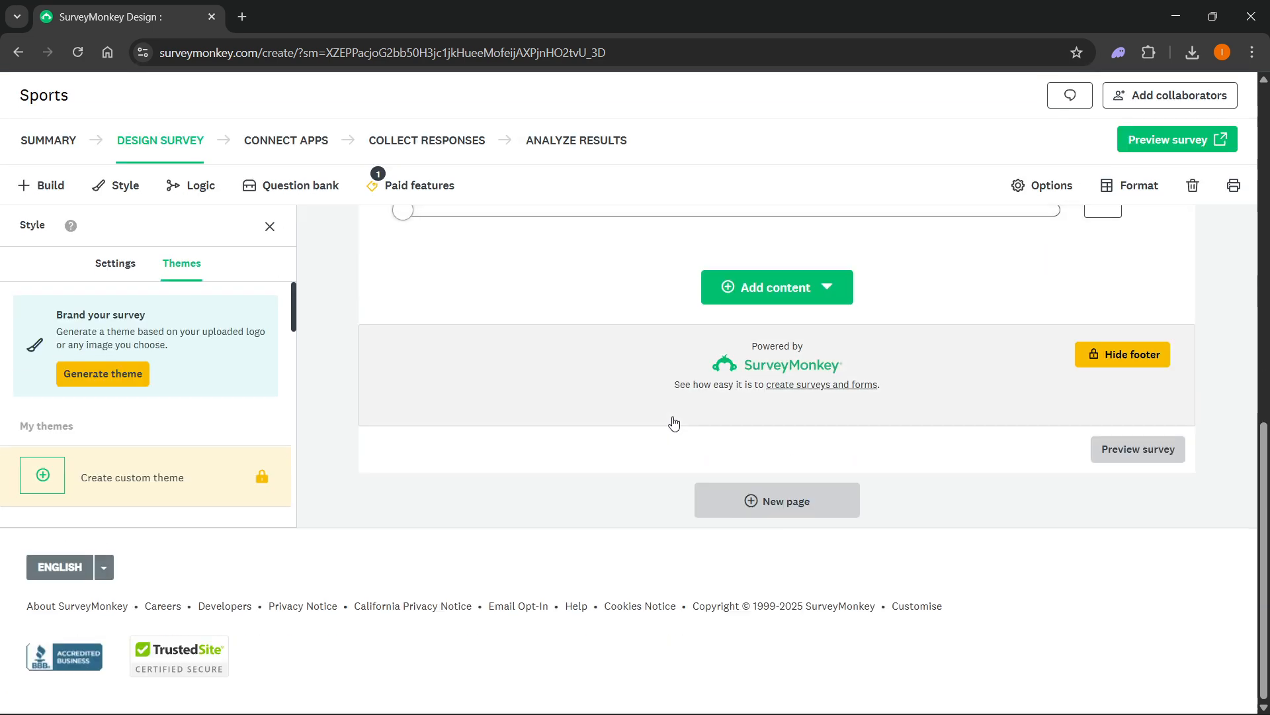
click(784, 506)
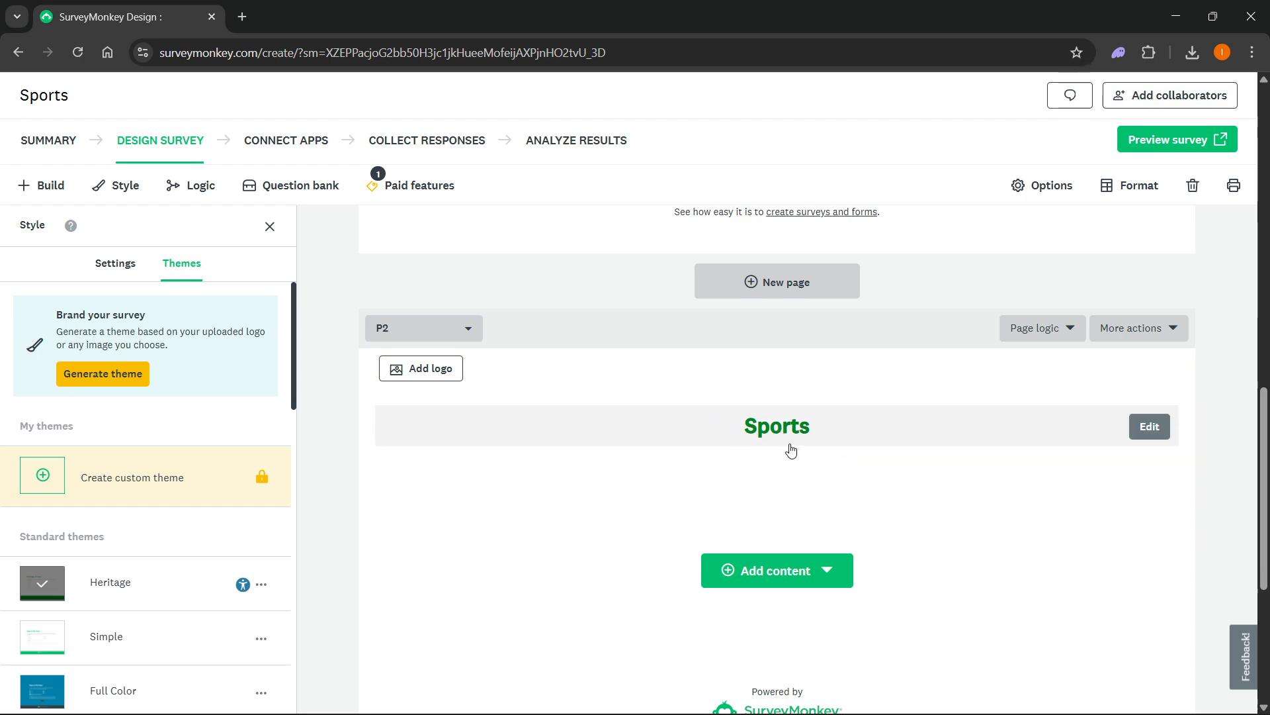
scroll(782, 437, down, 3)
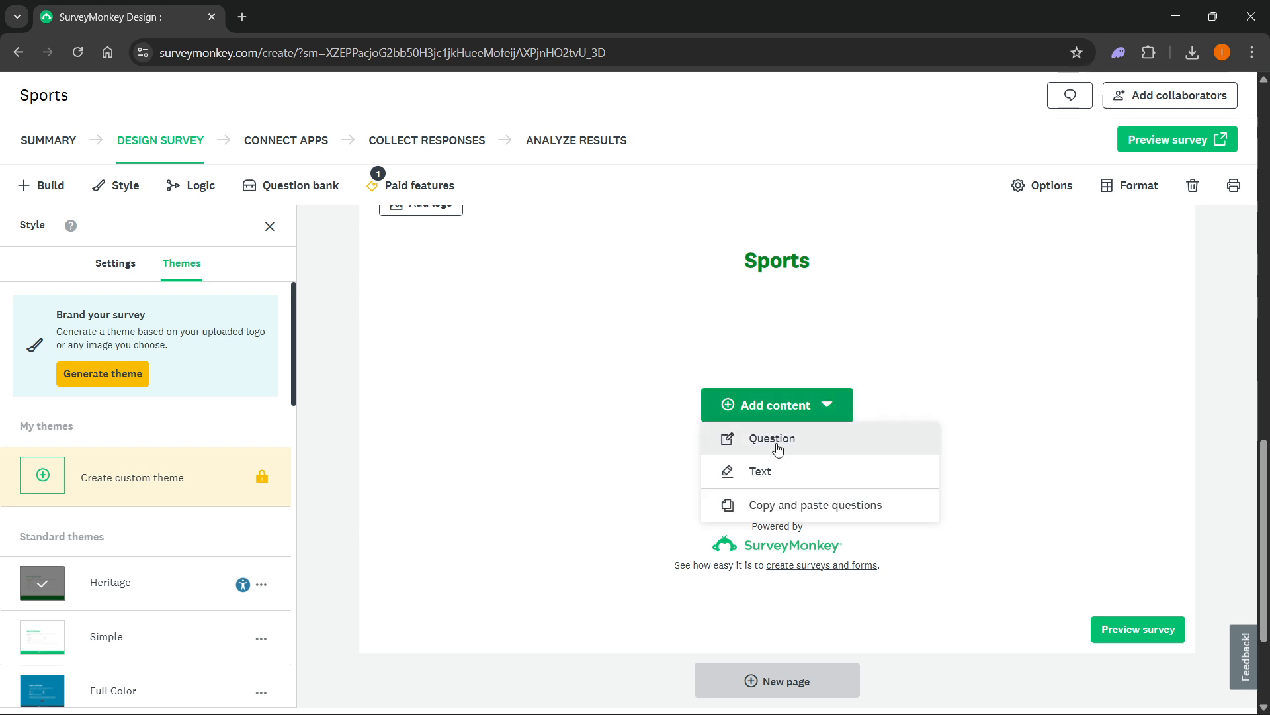
Step: Insert a blank question on the second page, keeping its type as Multiple choice
click(782, 440)
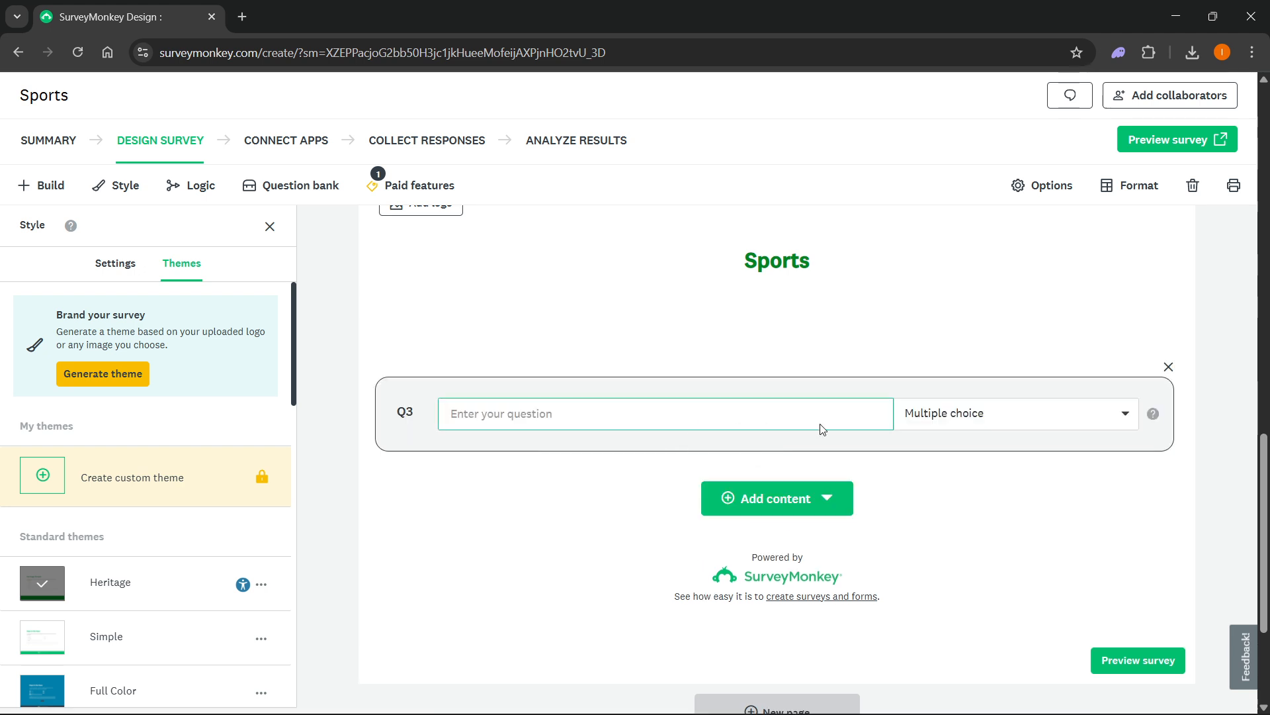
click(959, 425)
click(936, 491)
scroll(860, 497, down, 2)
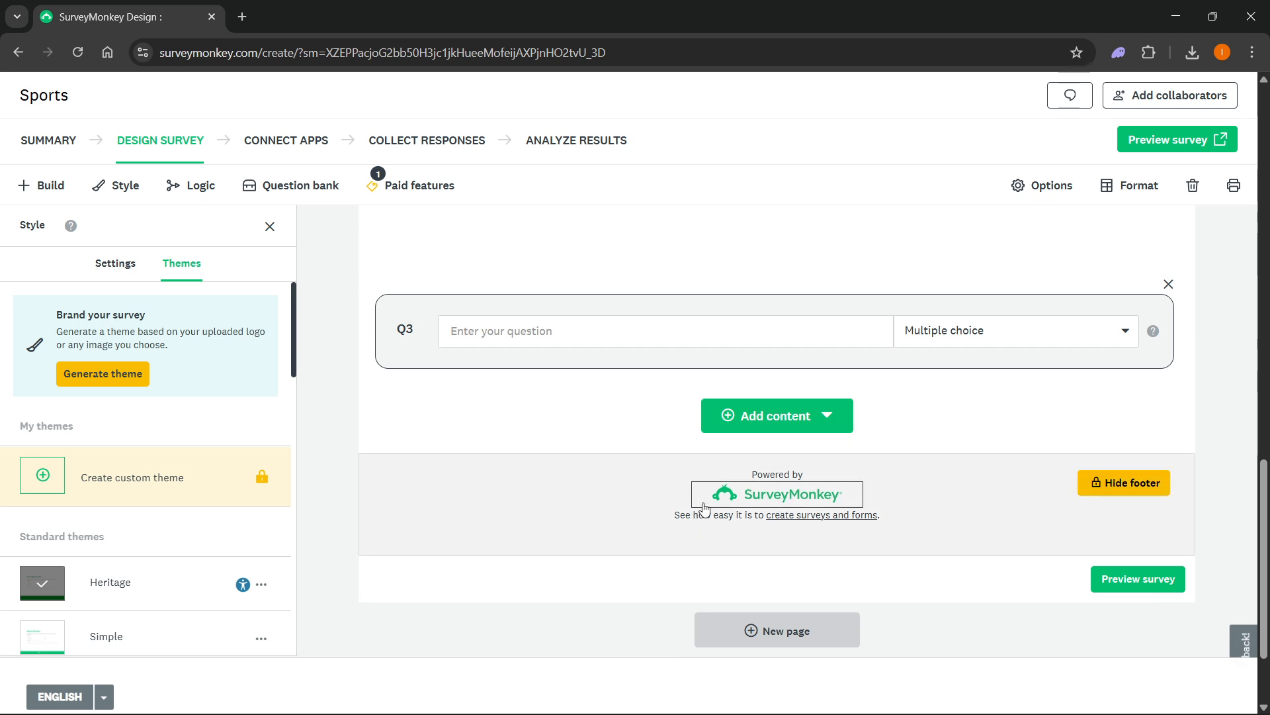
Step: Look through the survey's style settings for logo, footer, fonts, layout, background and preset colors, and return to the available themes
scroll(661, 496, down, 2)
scroll(542, 479, up, 10)
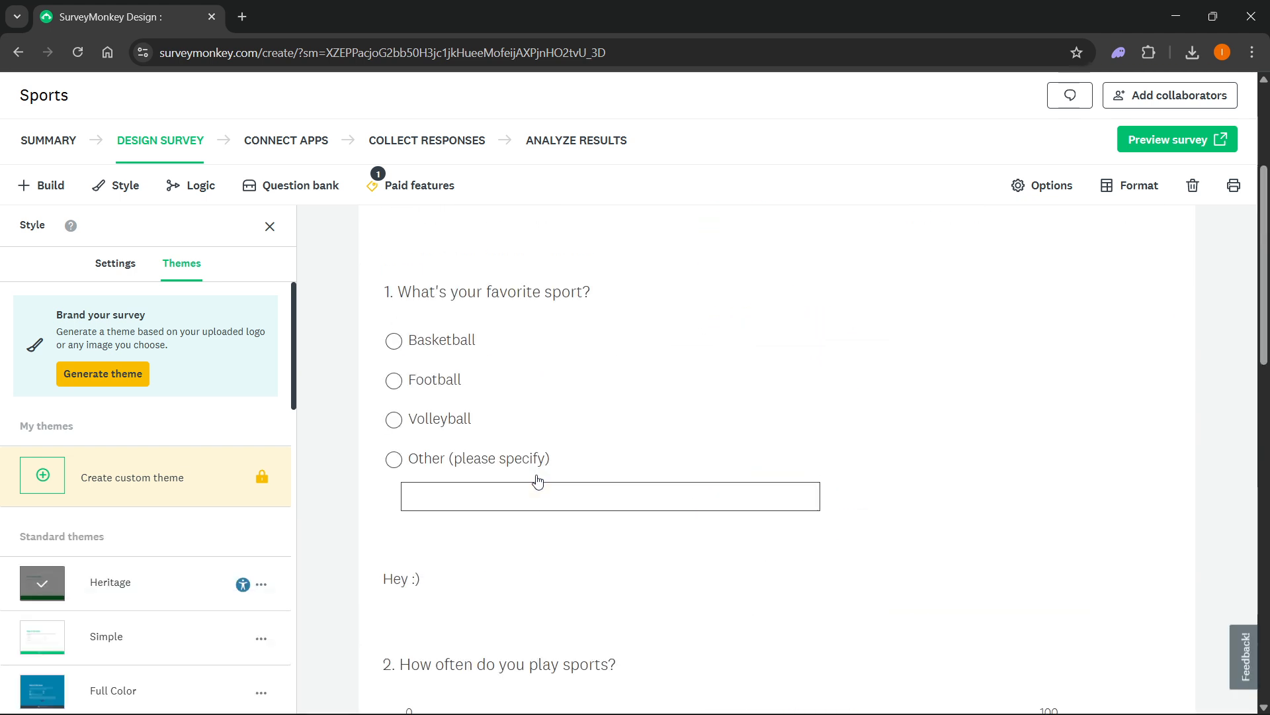
click(116, 265)
scroll(133, 476, down, 4)
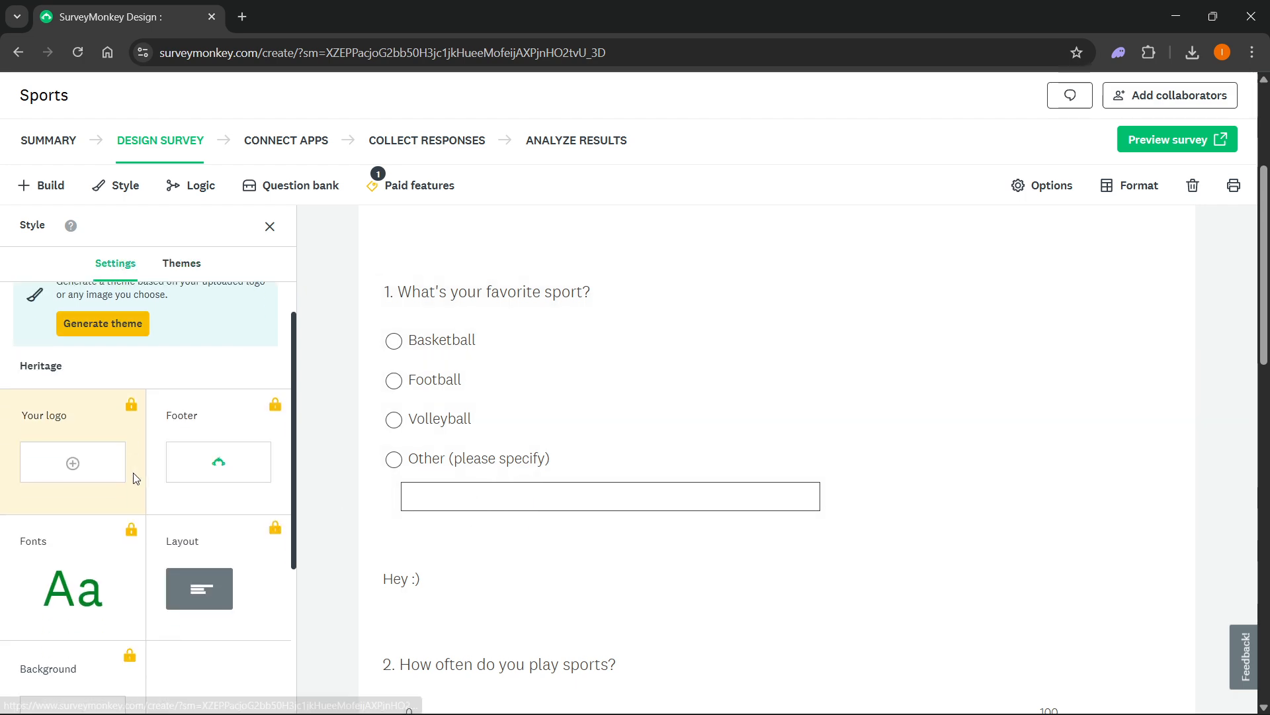
scroll(126, 519, down, 1)
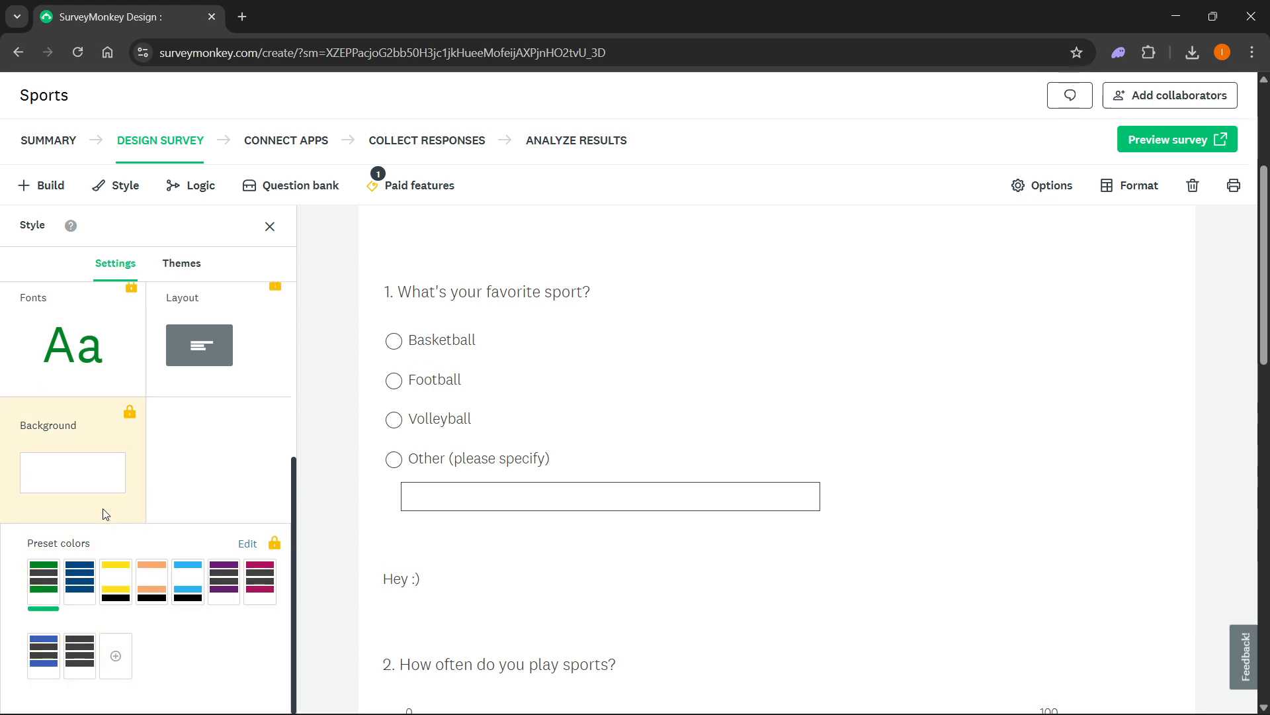
scroll(109, 513, up, 2)
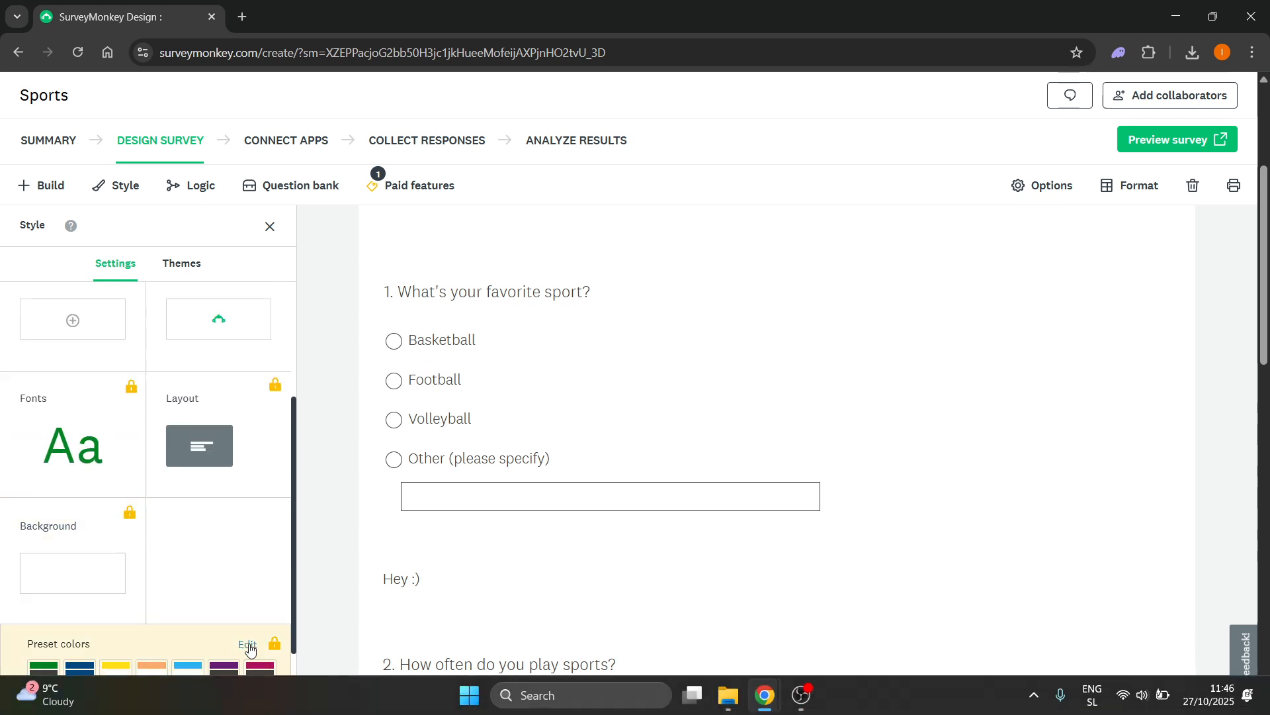
scroll(211, 540, up, 1)
scroll(195, 457, up, 1)
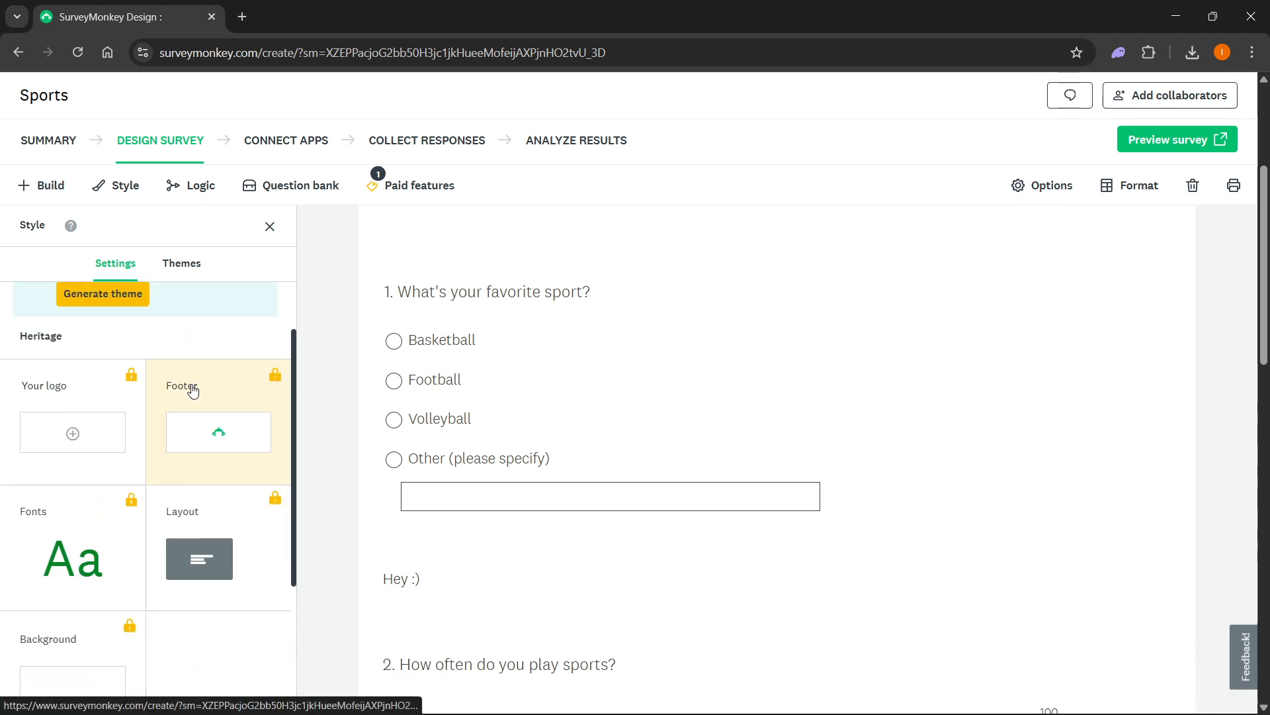
click(193, 276)
scroll(208, 536, down, 1)
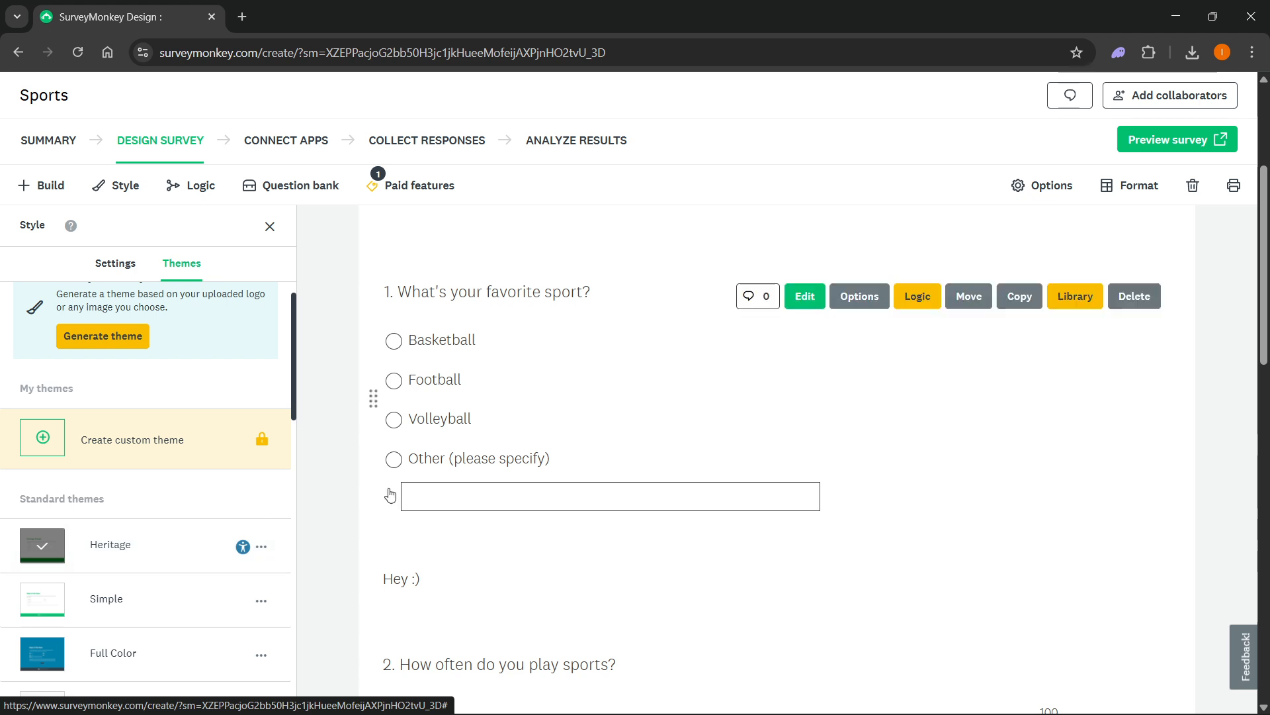
Step: Check the survey content down to the end of the second page and open the survey preview
scroll(638, 490, down, 6)
scroll(728, 489, down, 7)
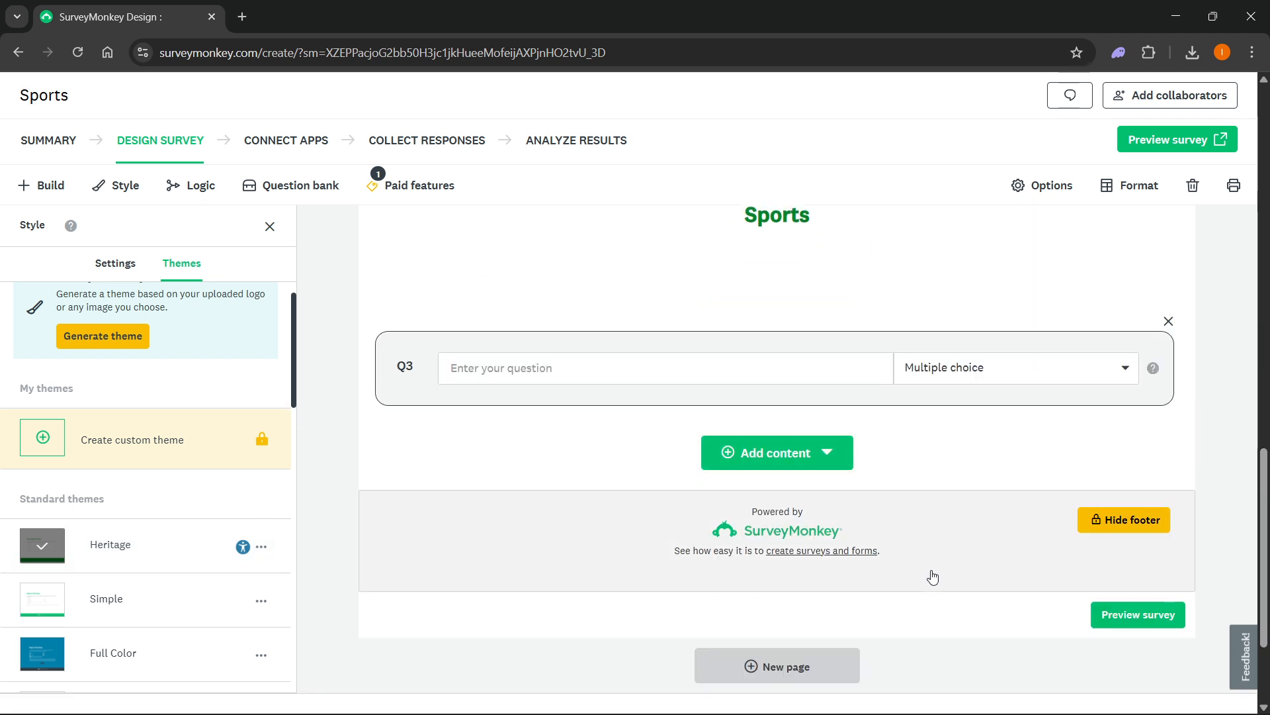
click(1142, 610)
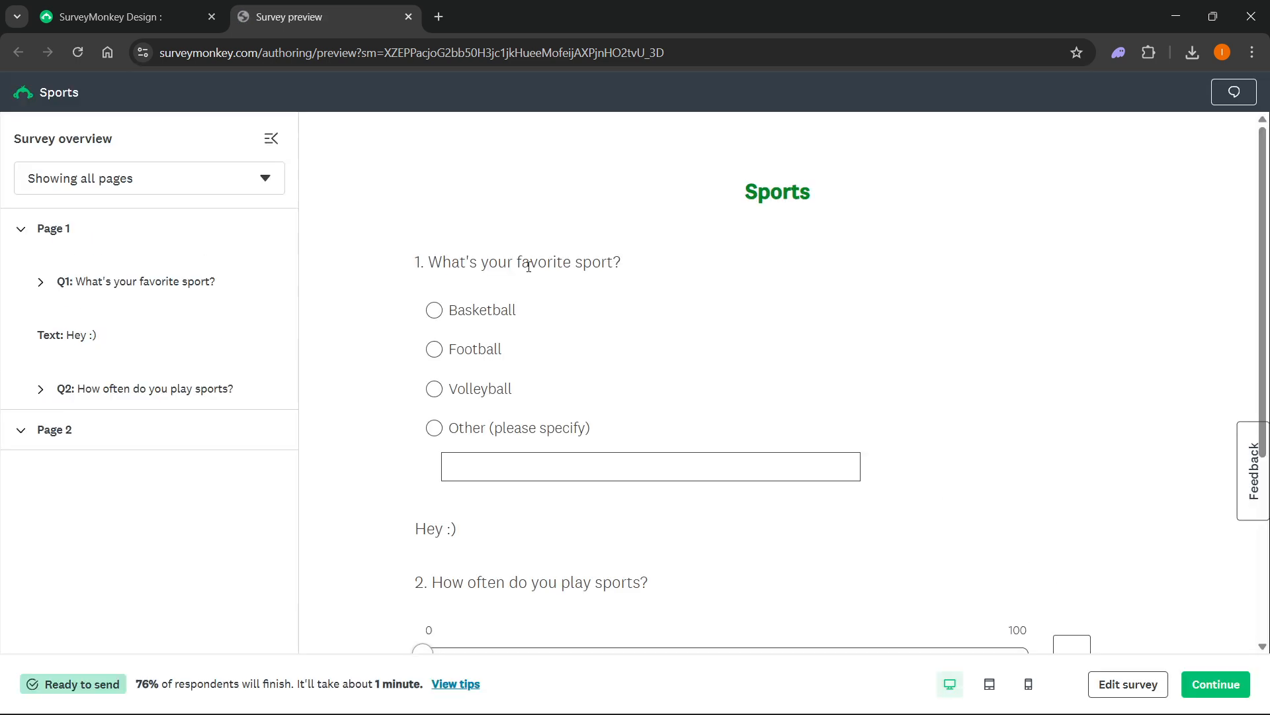
Step: Test the answer choices of the favorite-sport question in the preview, finishing with Other (please specify) selected
click(443, 311)
key(Down)
key(Down)
key(Down)
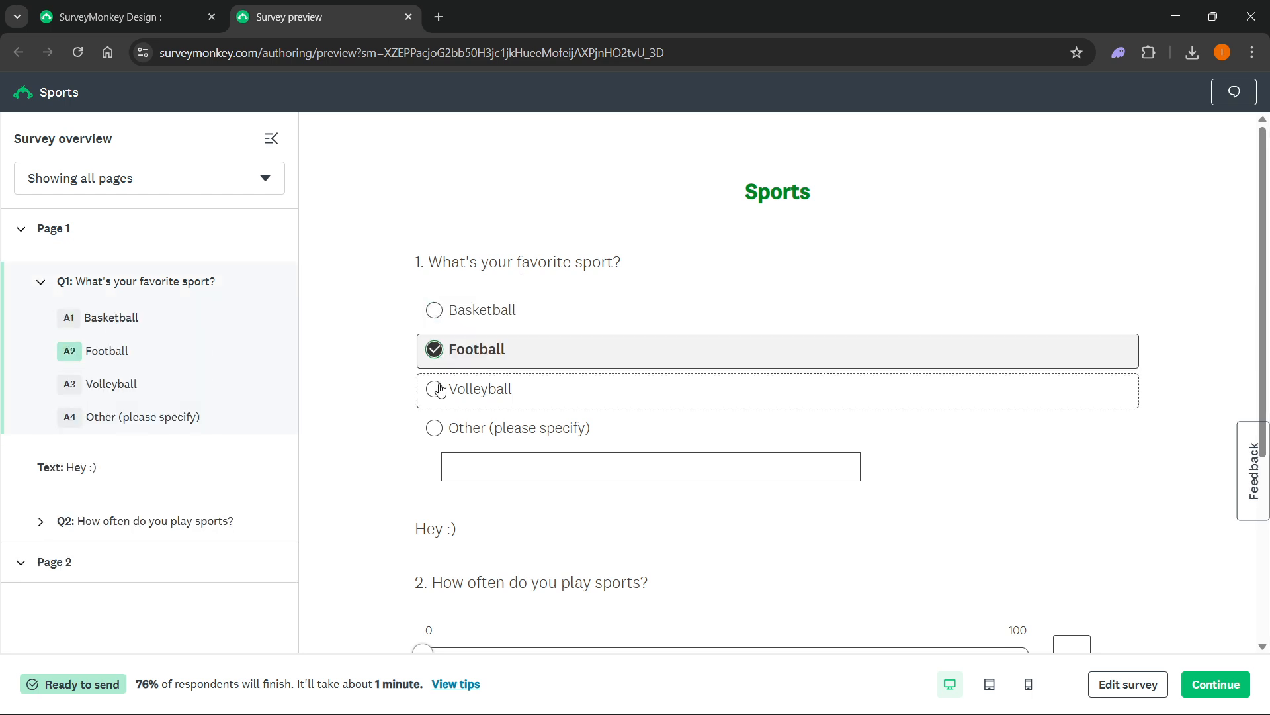
click(442, 311)
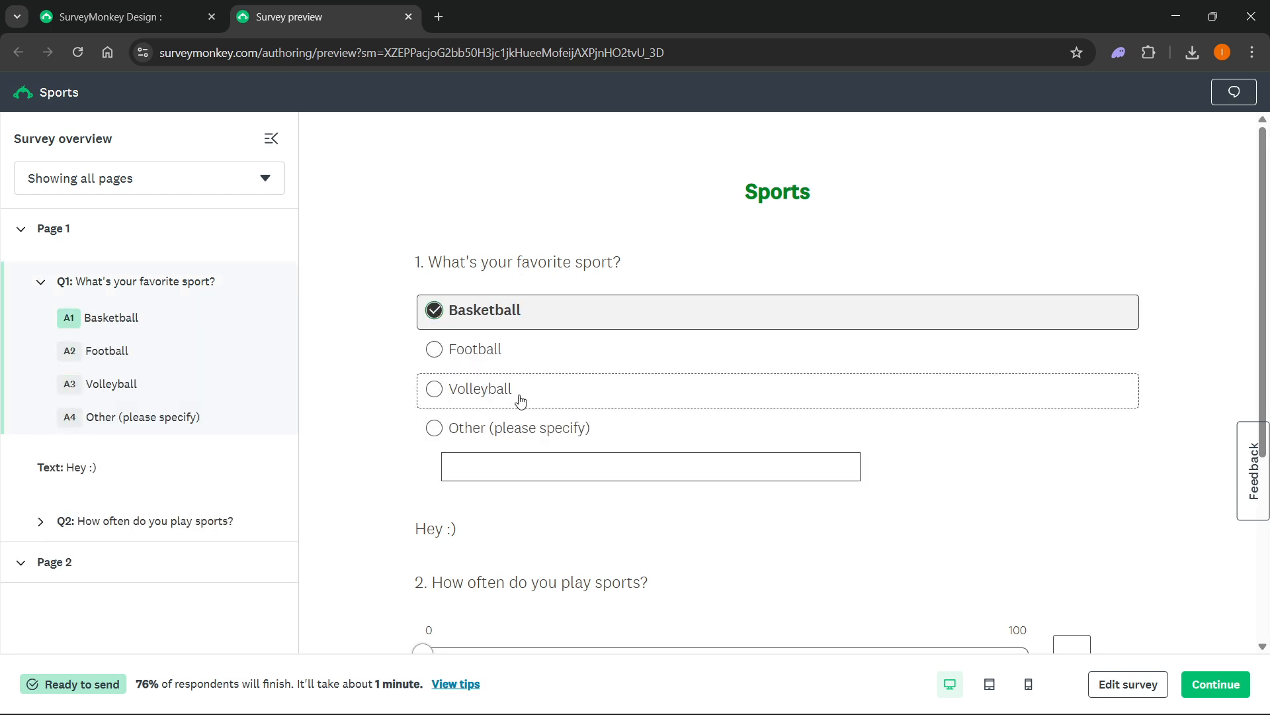
click(519, 472)
Step: Set the slider for how often you play sports to 59 and try to advance to the next survey page
scroll(425, 416, down, 3)
click(421, 366)
triple_click(421, 365)
drag(423, 489, 780, 488)
click(767, 438)
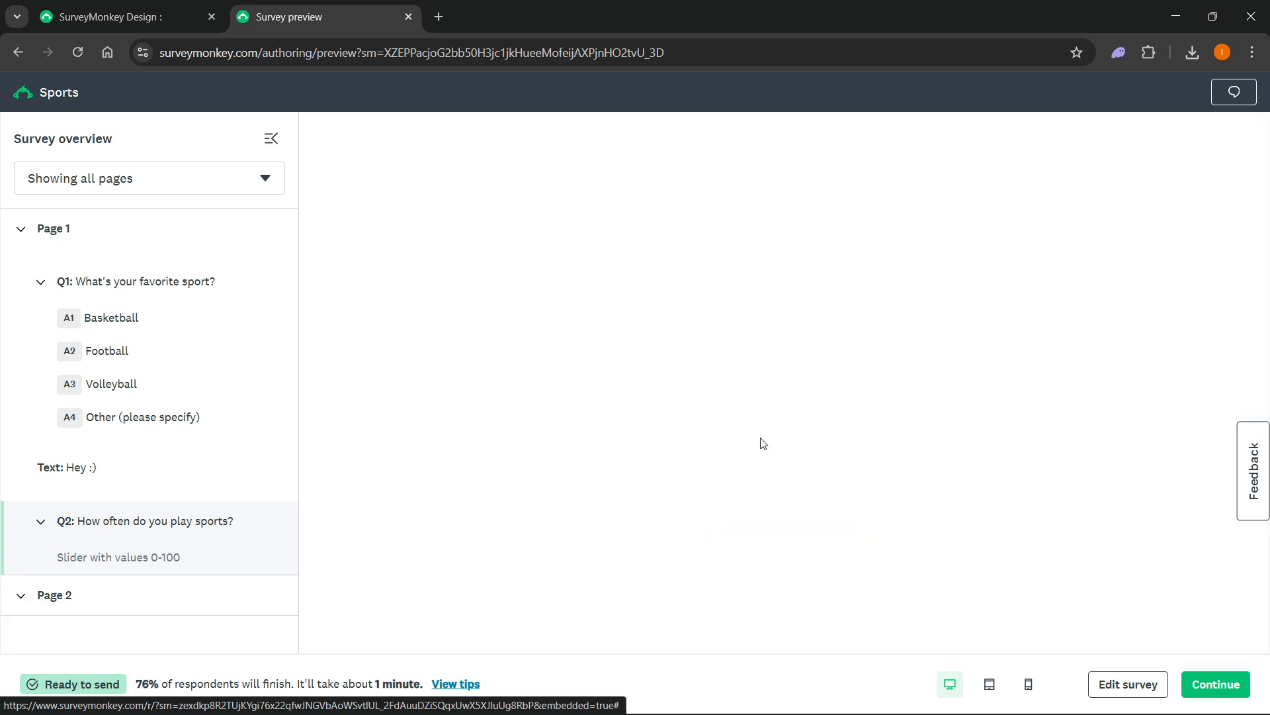
scroll(794, 490, down, 3)
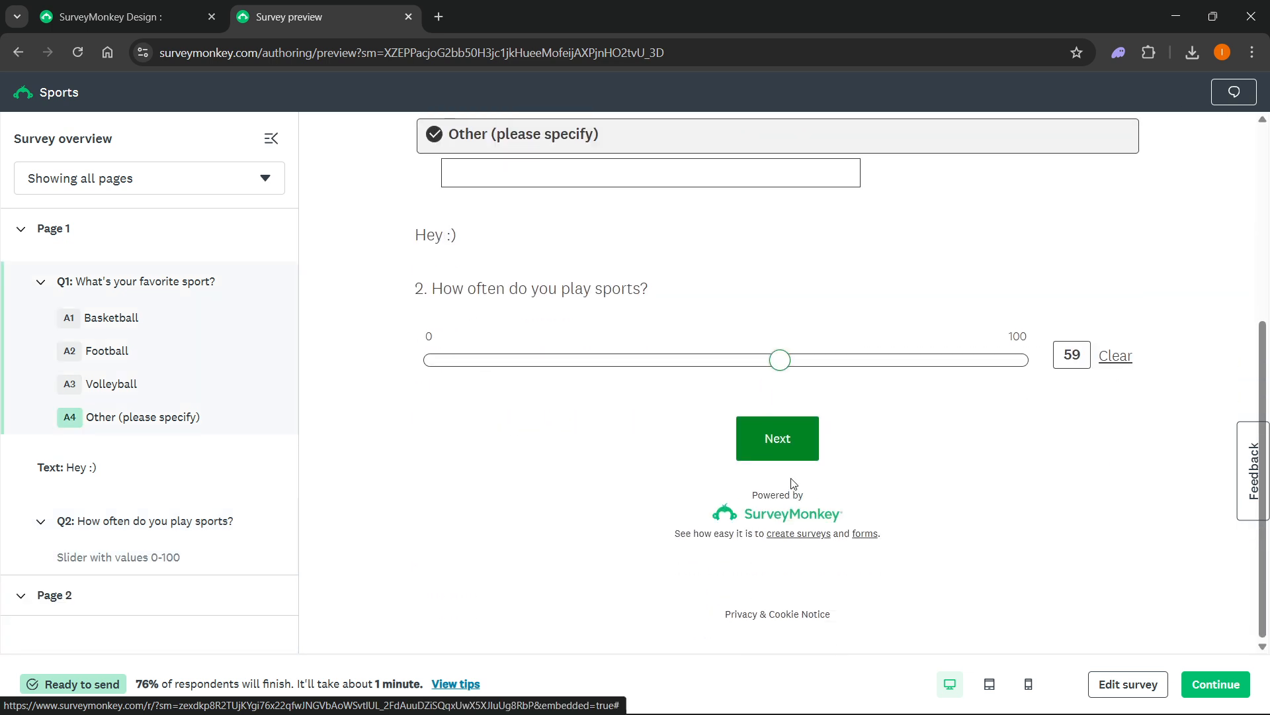
click(764, 420)
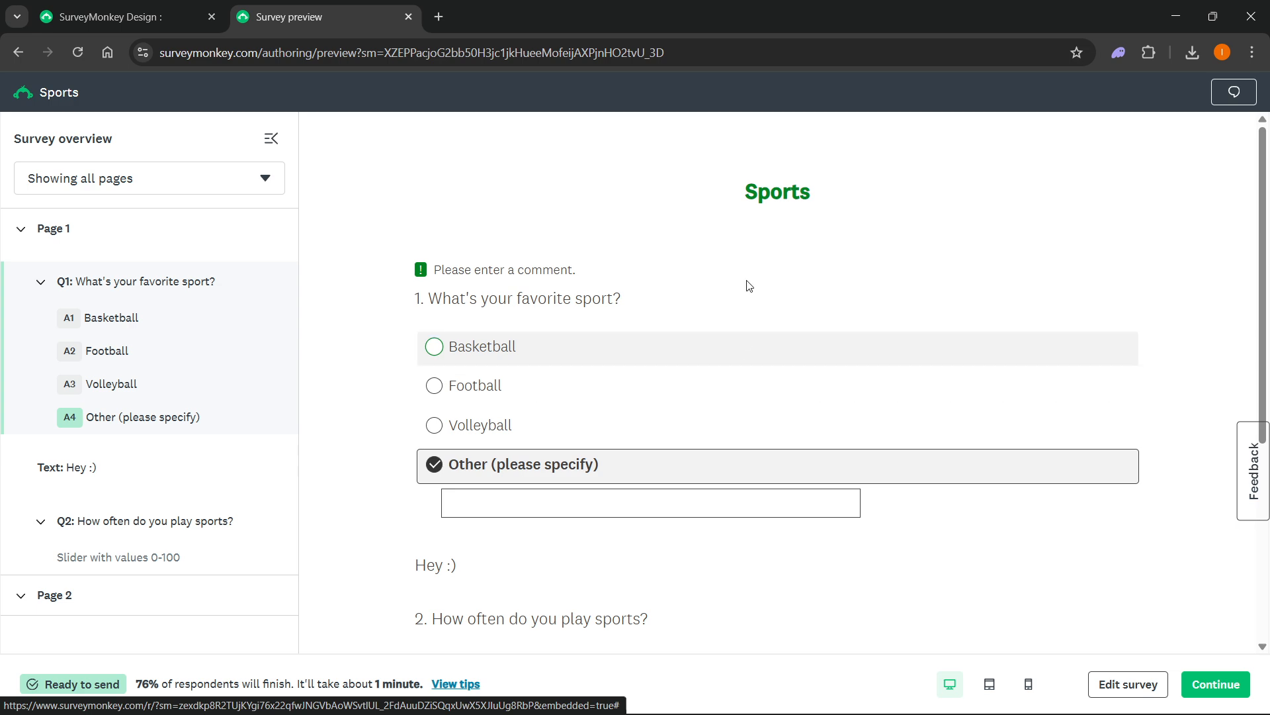
Step: Continue from the preview to connecting apps and look through the featured and most popular app integrations
click(1203, 686)
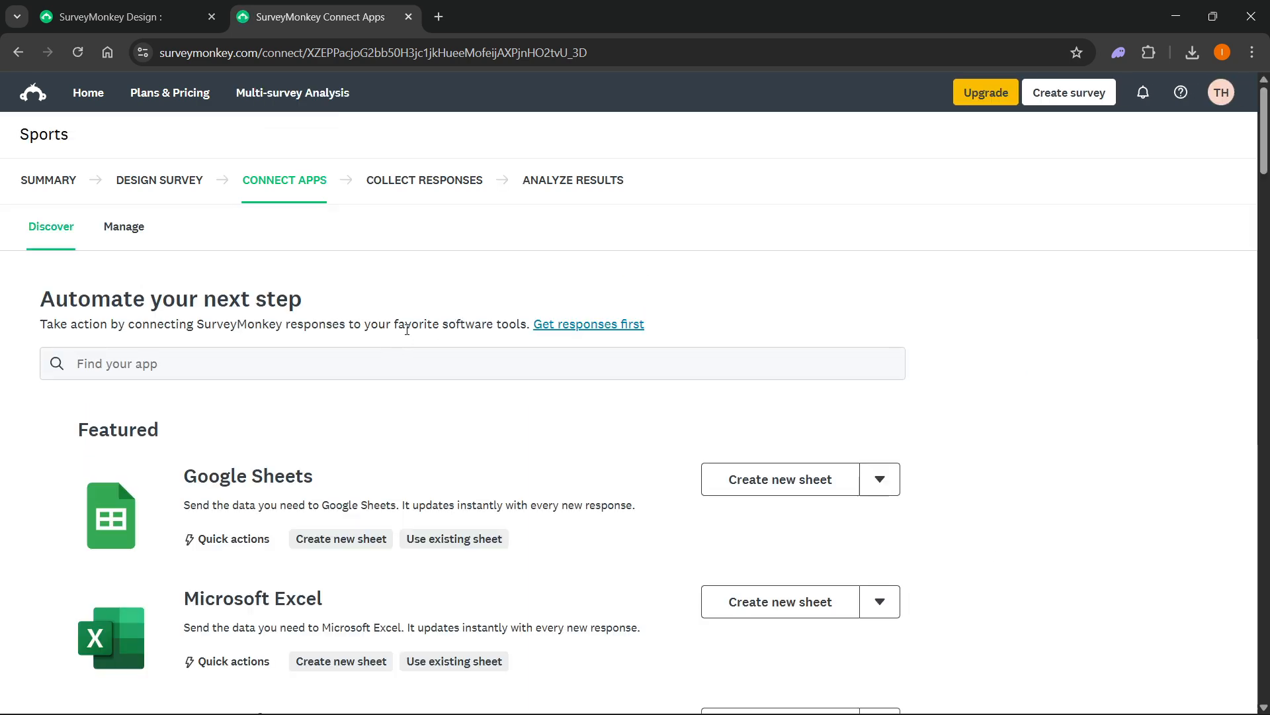
scroll(409, 396, down, 1)
scroll(289, 270, up, 2)
scroll(537, 205, down, 10)
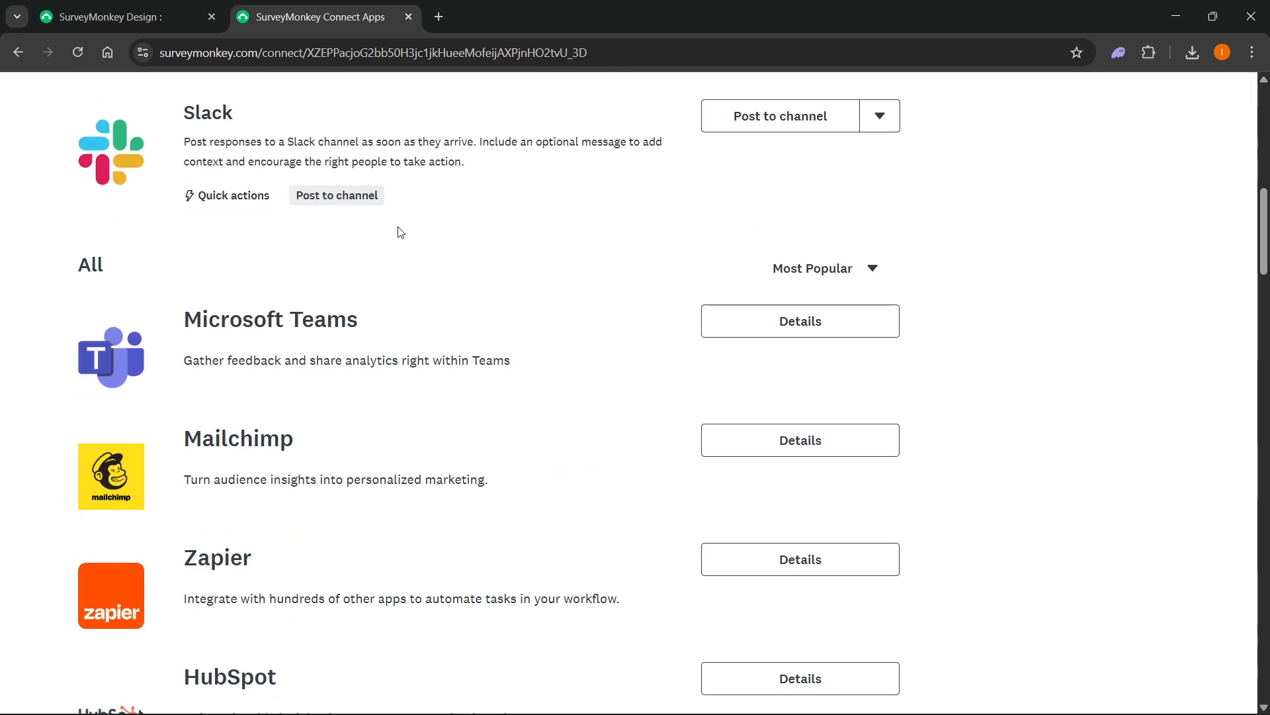
scroll(401, 231, down, 15)
scroll(391, 238, up, 20)
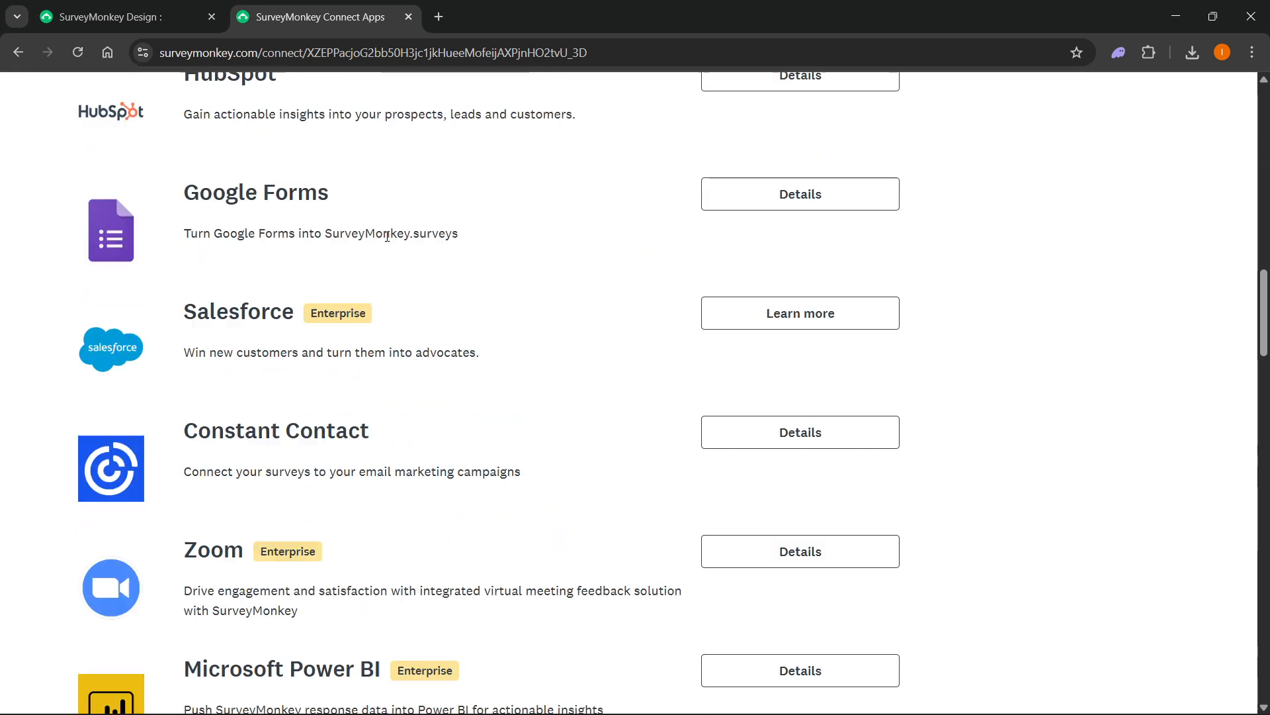